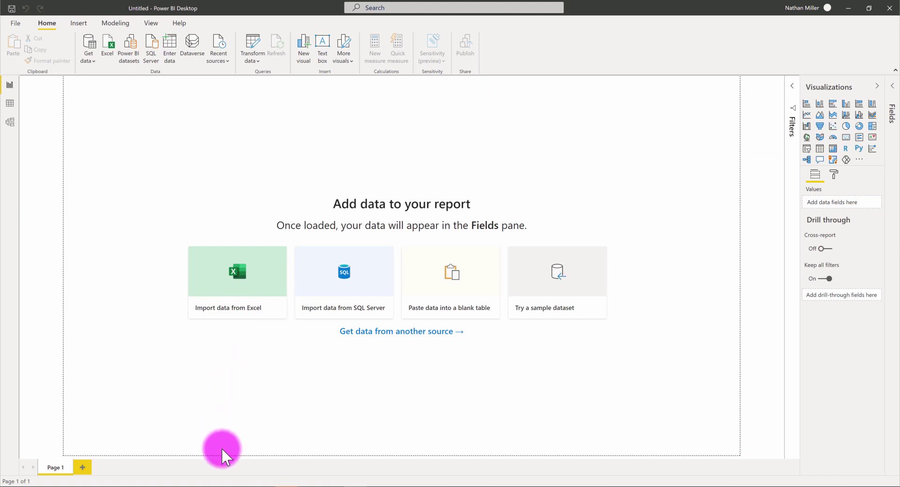
Bring the Tracer Power BI Templates documentation page forward in Chrome and scroll to its template download.
mouse_move(222, 483)
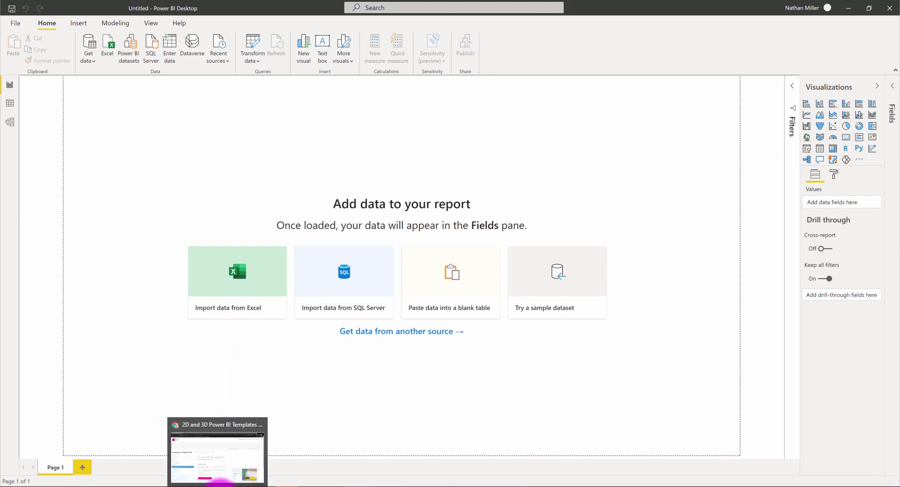
click(227, 457)
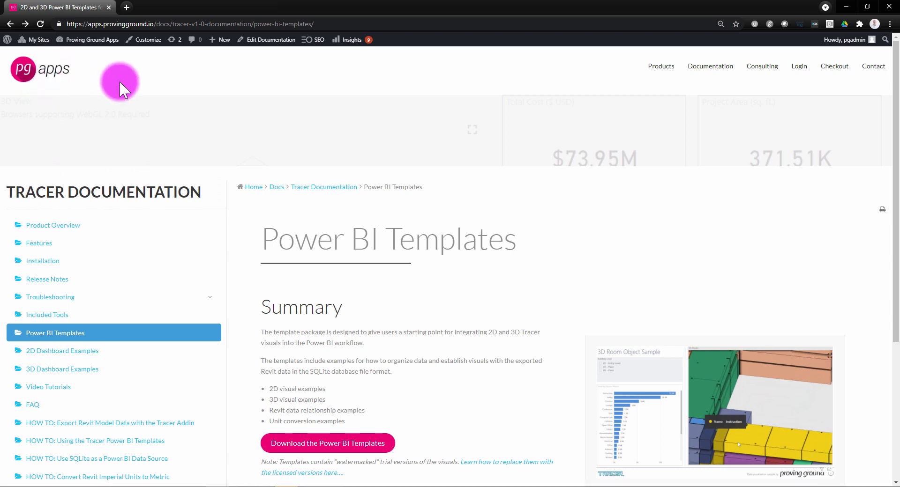
scroll(431, 277, down, 1)
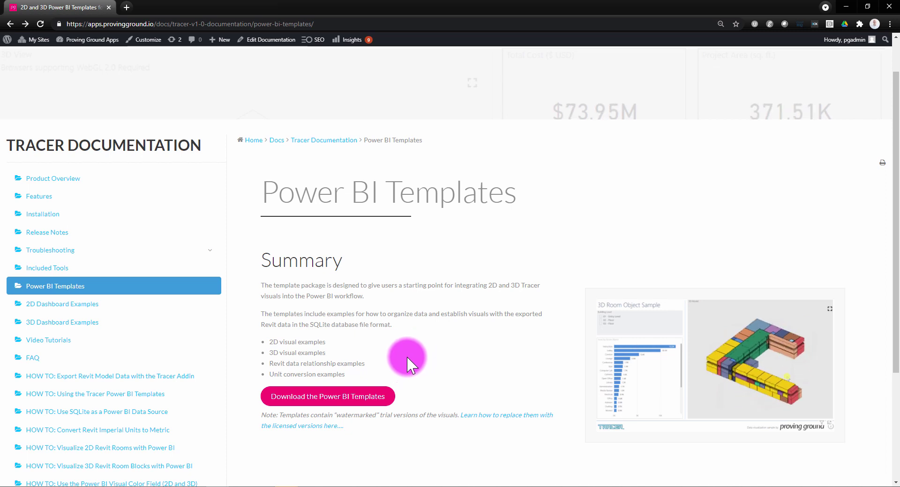
Switch back to the untitled, data-free Power BI Desktop report.
mouse_move(291, 485)
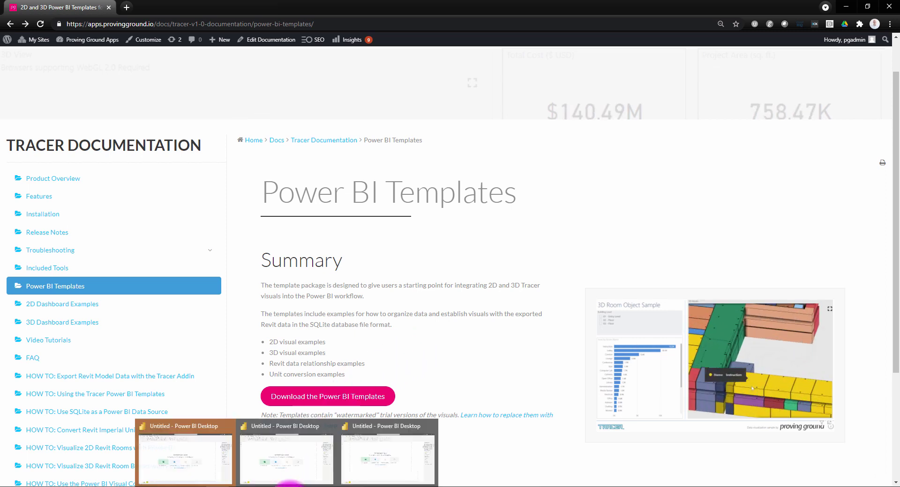
click(184, 455)
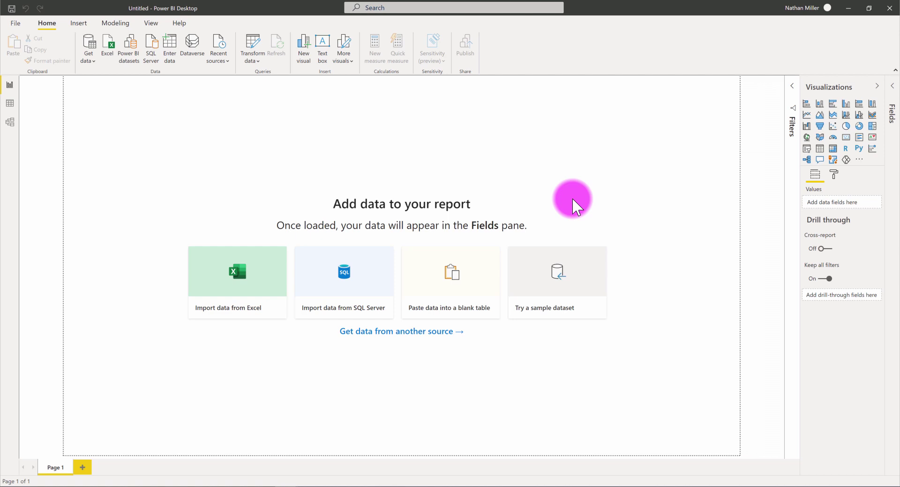
Open the Tracer 3D export options from Revit's Proving Ground tab, then return to Power BI.
click(314, 486)
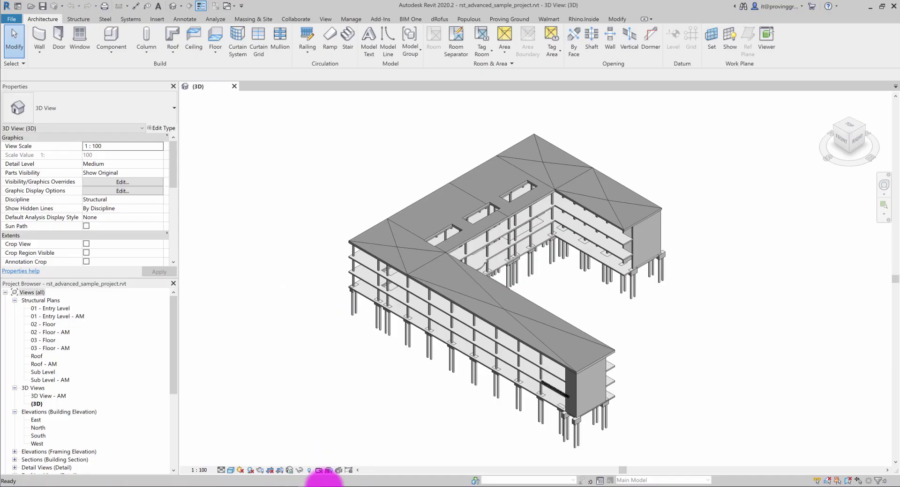
click(514, 18)
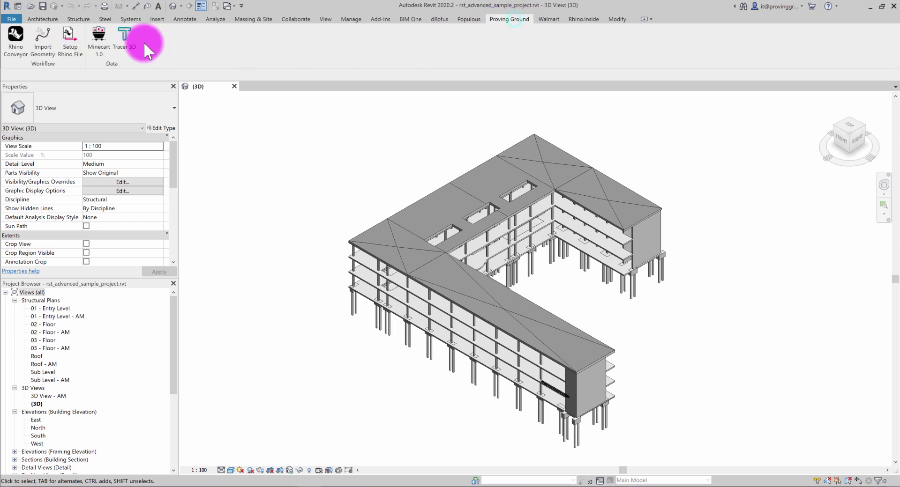
click(131, 31)
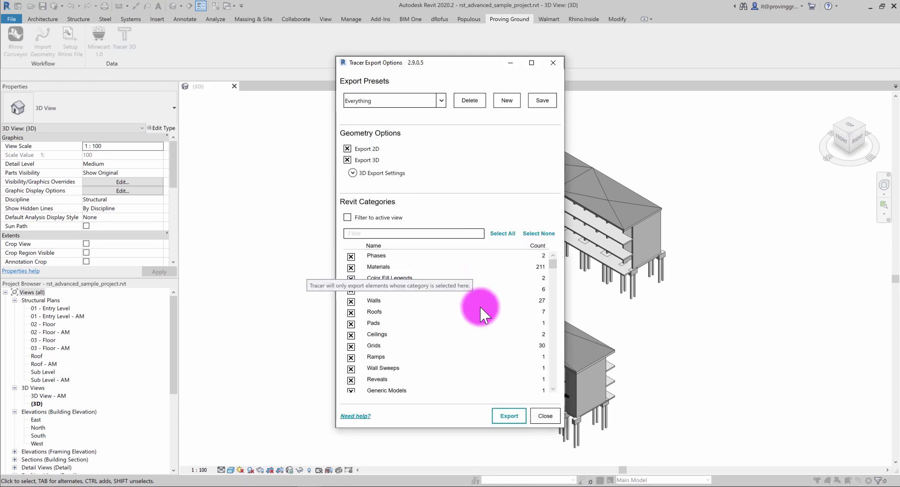
mouse_move(281, 478)
click(190, 467)
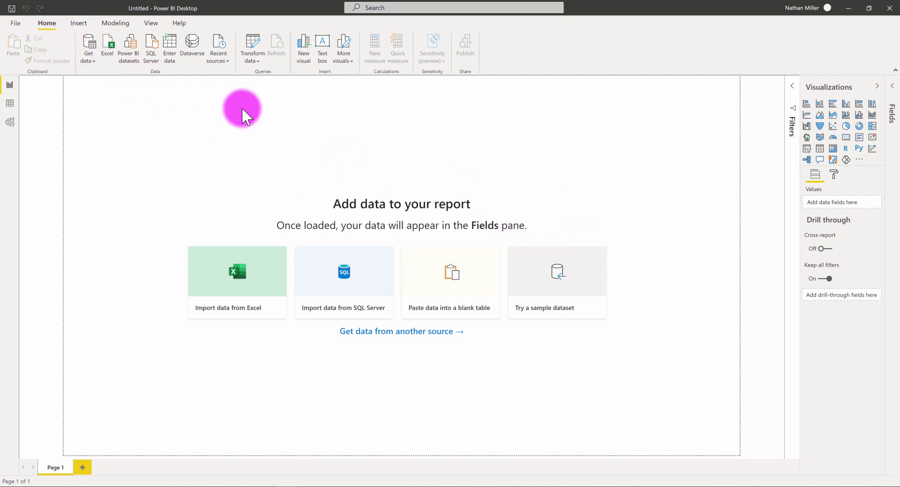
Open Revit Data Explorer Template.pbit from the Templates folder, with the file type set to .pbit.
click(19, 24)
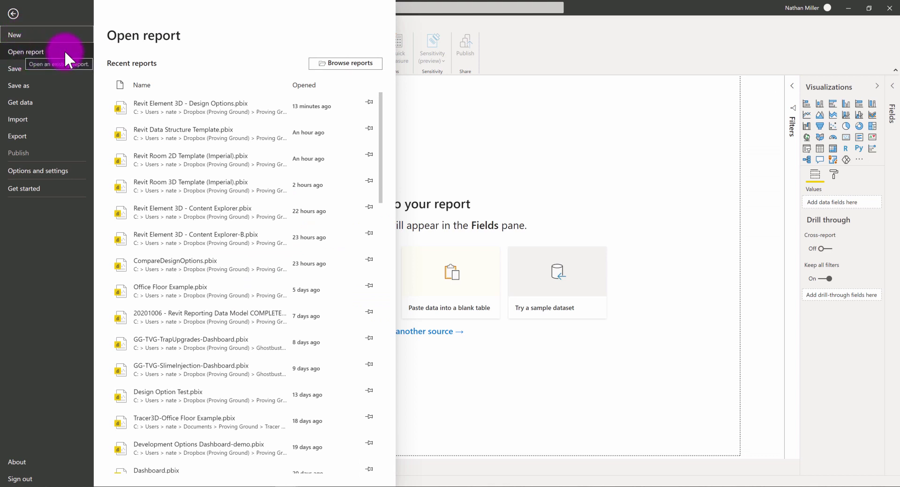
click(340, 62)
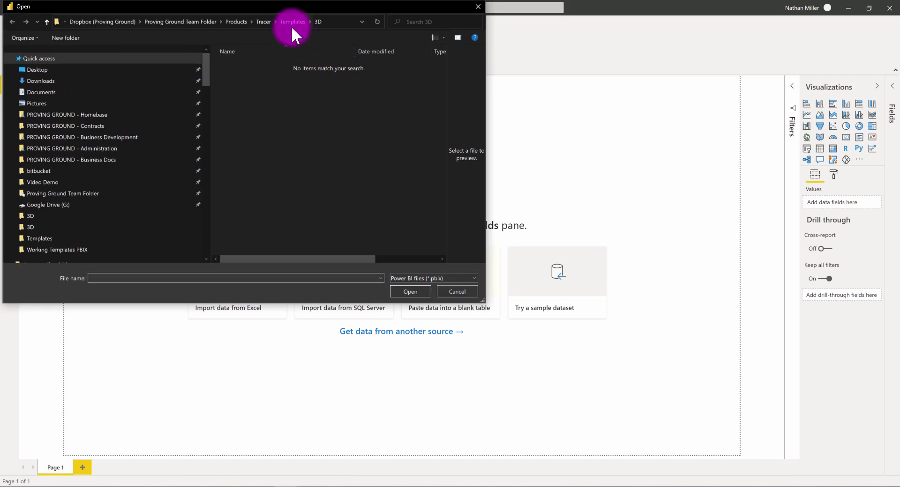
click(289, 21)
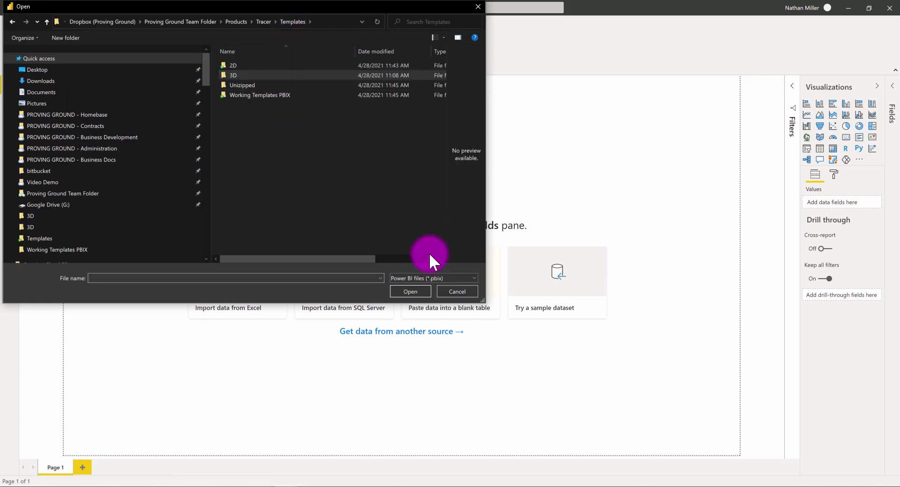
click(412, 276)
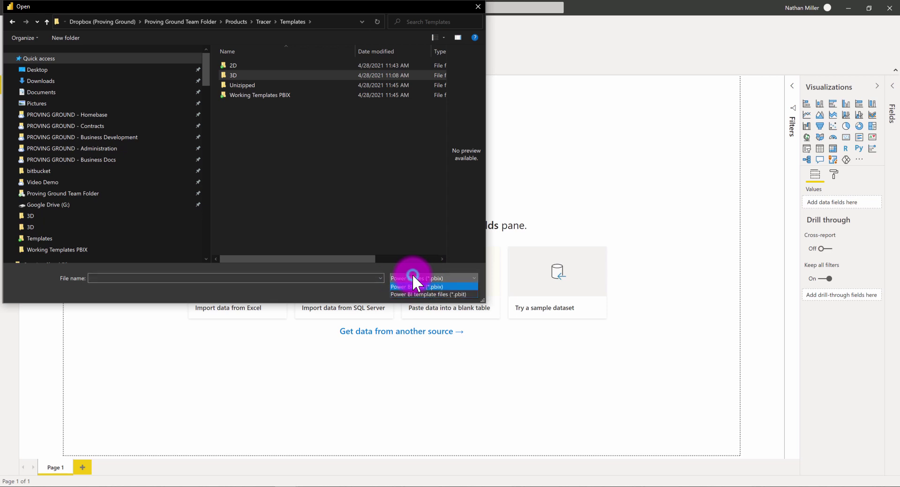
click(423, 295)
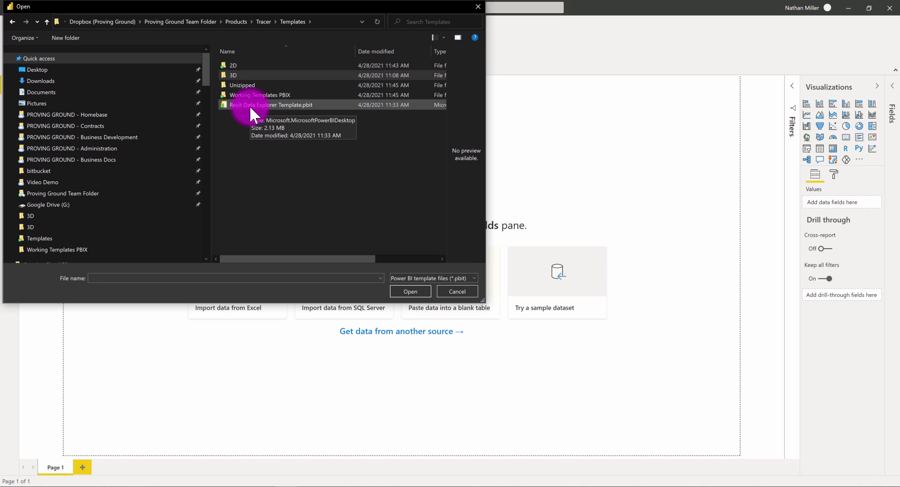
click(278, 108)
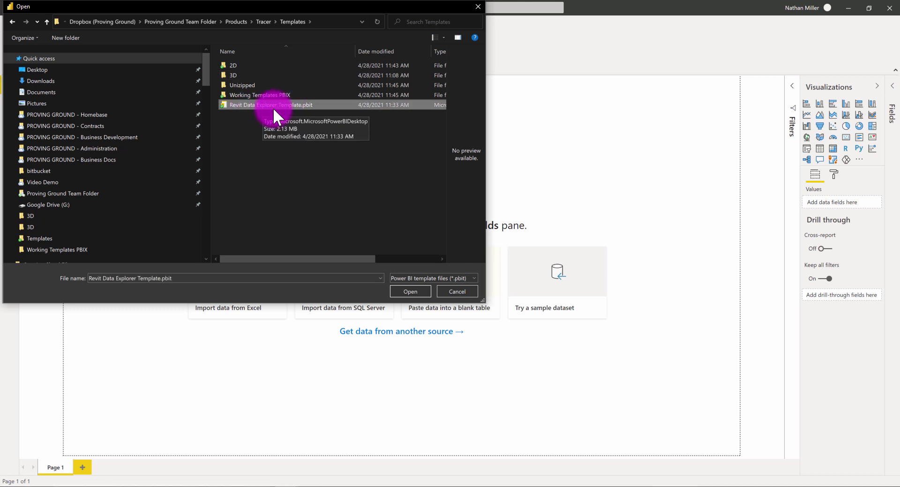
click(410, 291)
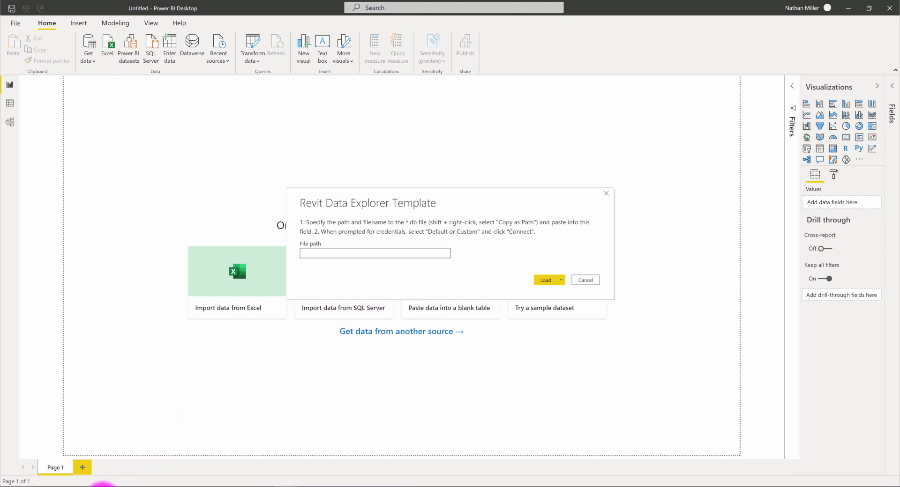
Copy the full path of rst_advanced_sample_project.db from the Databases folder.
mouse_move(103, 486)
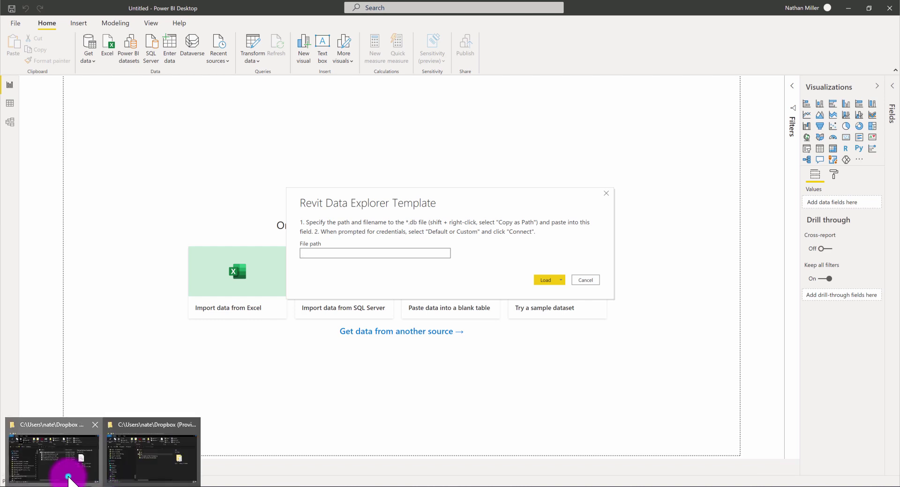
click(71, 475)
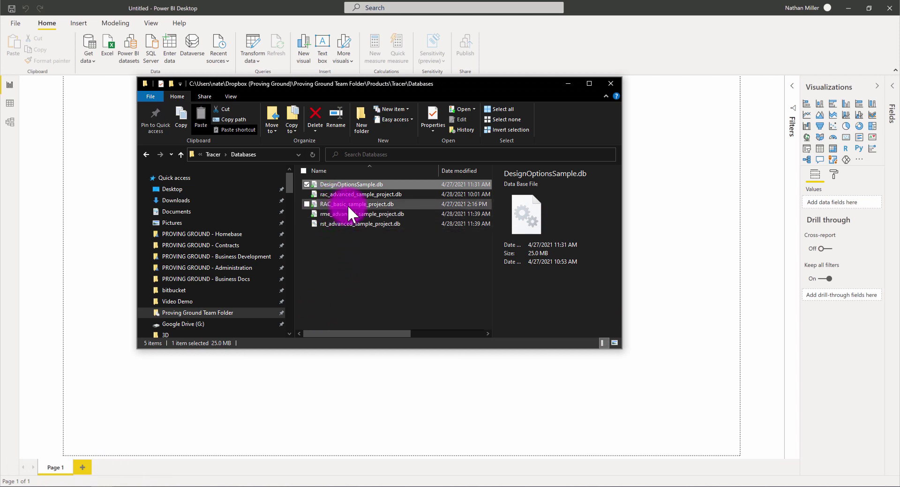
right_click(316, 225)
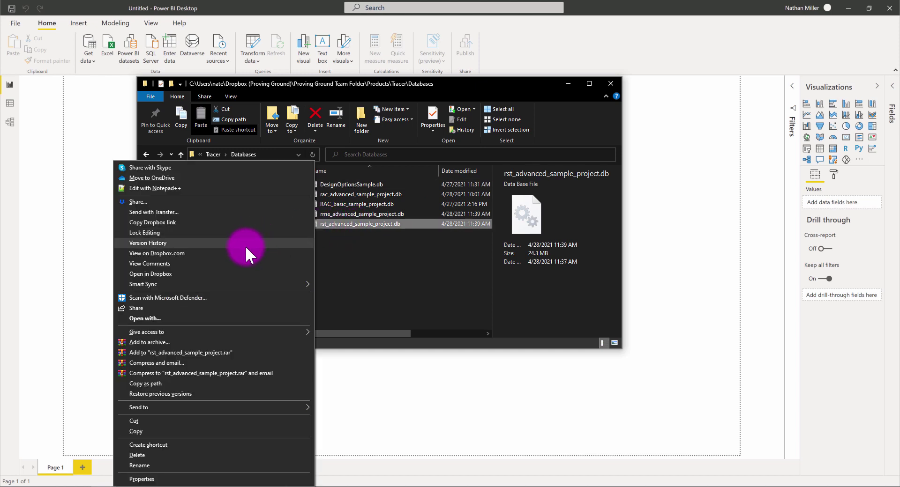
click(156, 384)
Paste that path into the template's File path field and load it.
click(611, 89)
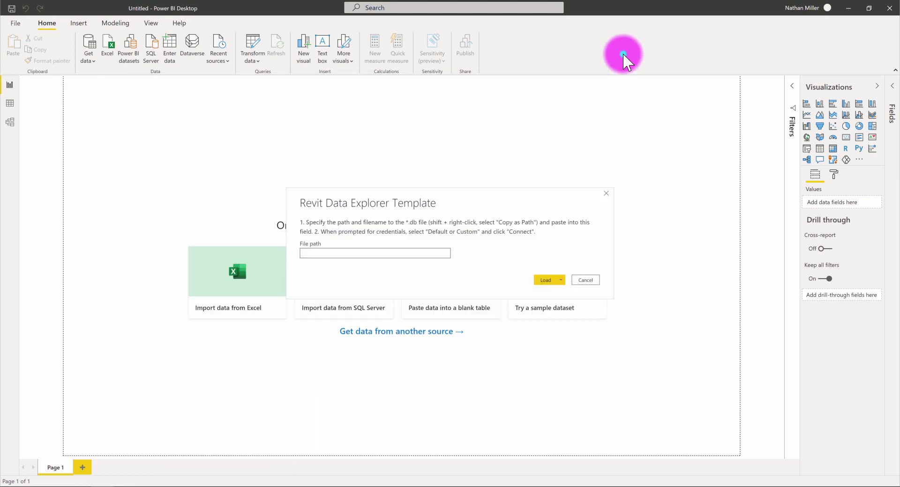
click(370, 253)
key(ctrl+v)
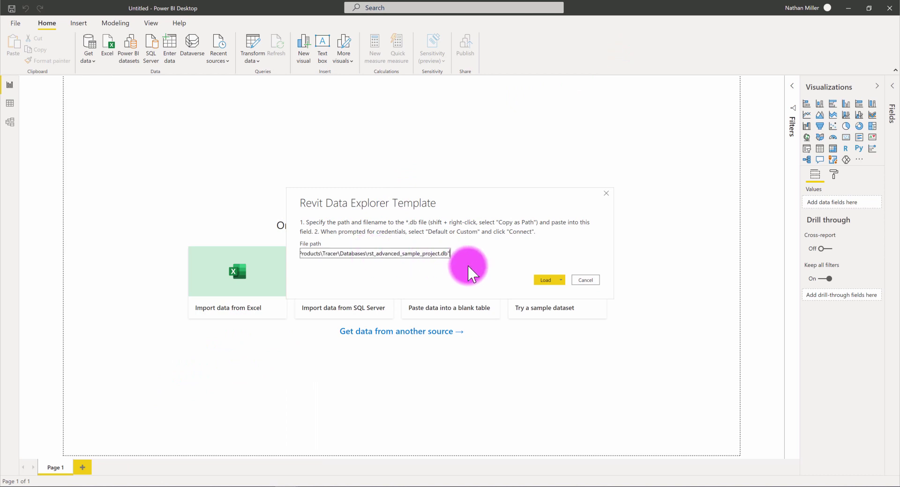
click(541, 281)
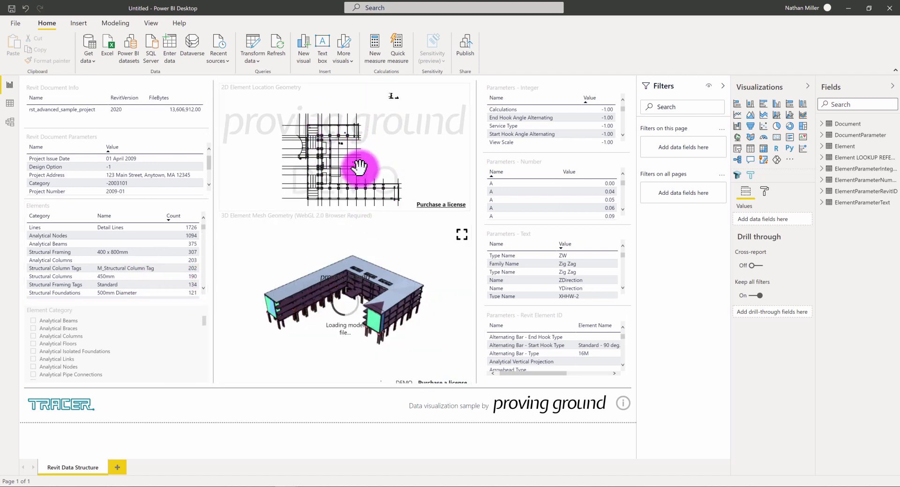
drag(349, 263, 332, 302)
click(342, 164)
click(367, 272)
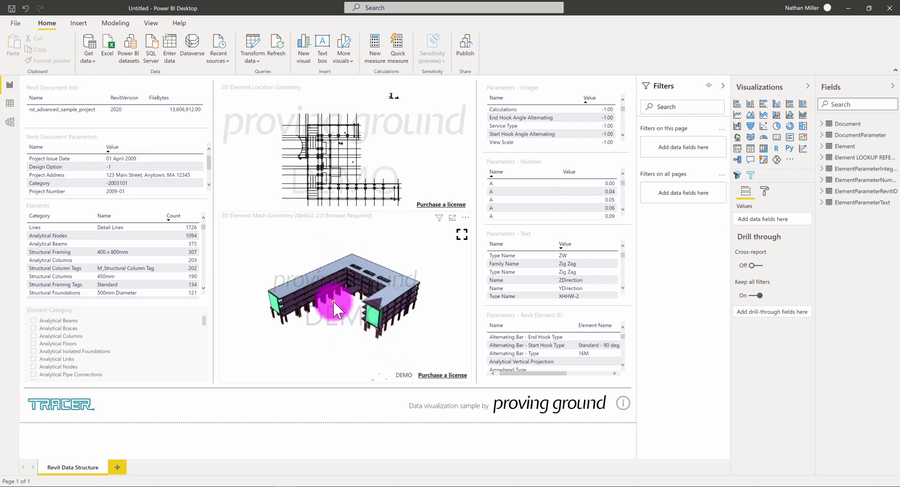
drag(333, 300, 409, 297)
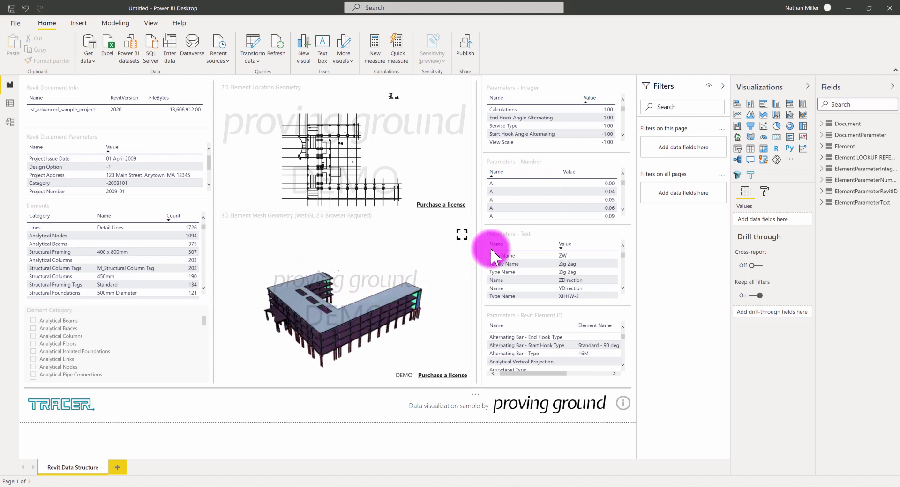
click(790, 160)
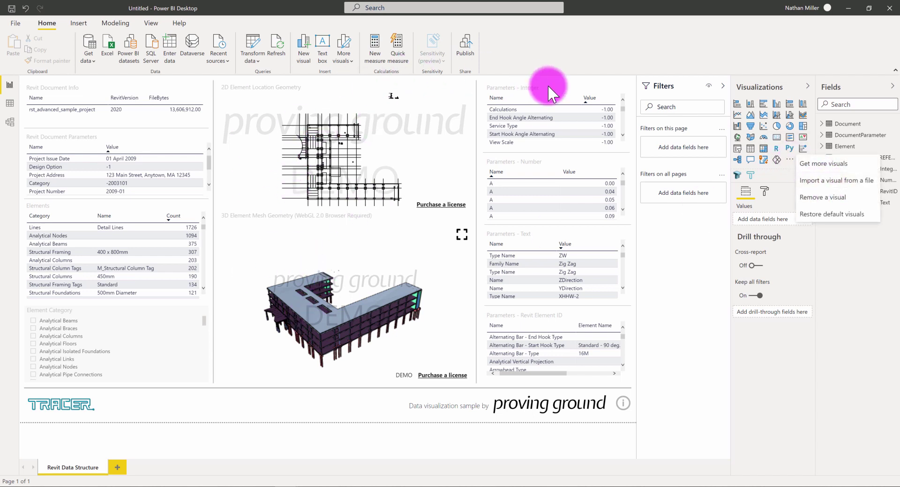
key(Escape)
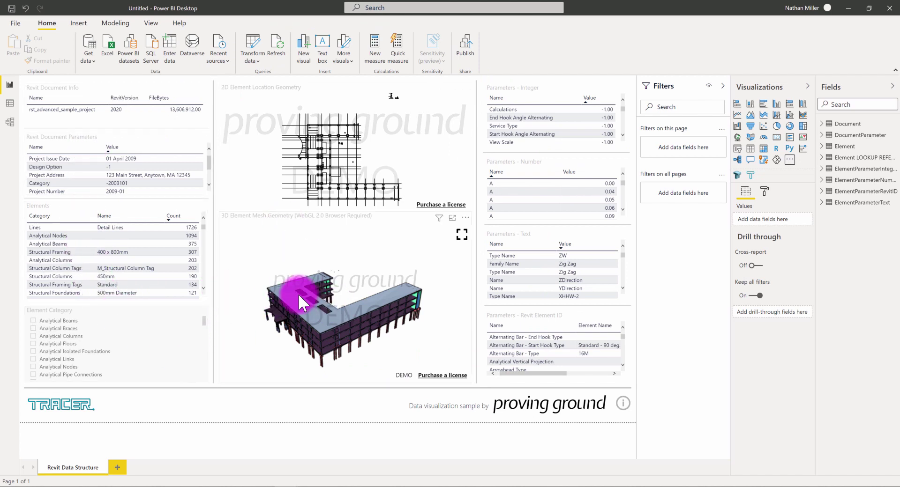
Switch to Model view and move the Element table card up and to the right.
click(11, 123)
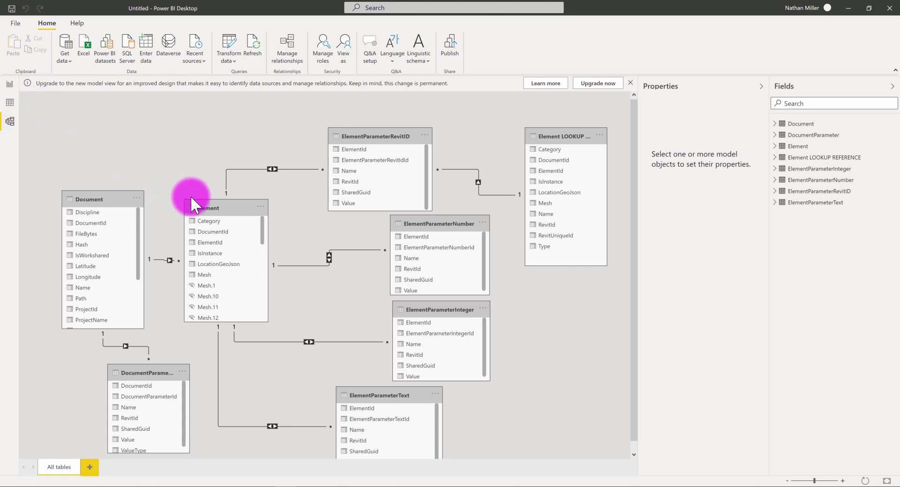
drag(209, 206, 227, 197)
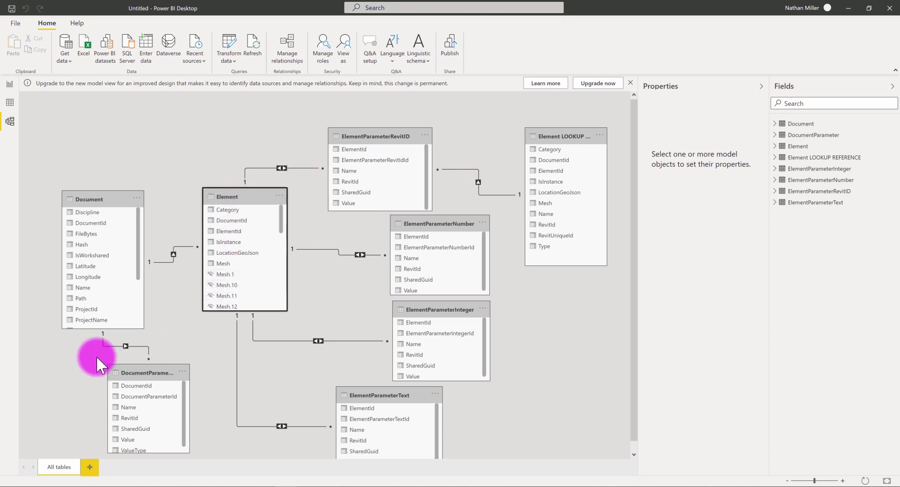
Return to the Revit Data Structure report and orbit the 3D building model.
click(9, 84)
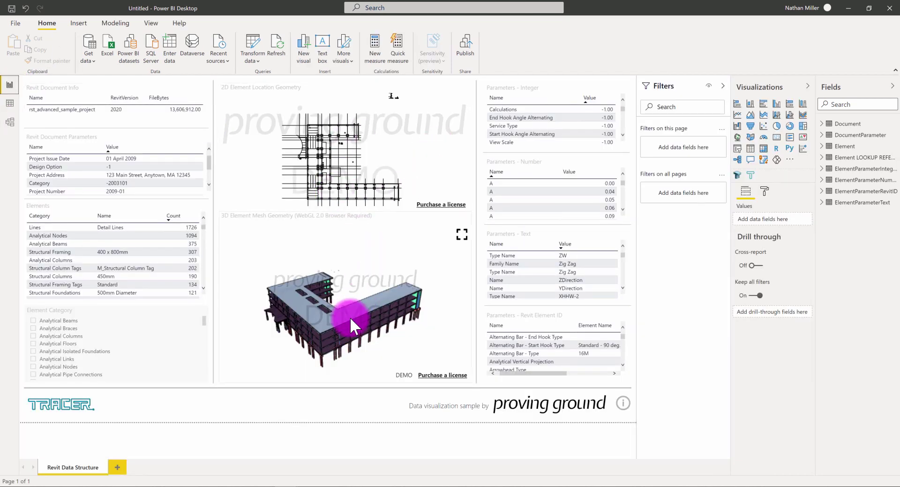
mouse_move(321, 322)
mouse_down()
mouse_move(396, 329)
mouse_move(330, 306)
mouse_move(325, 331)
mouse_up()
scroll(334, 307, up, 5)
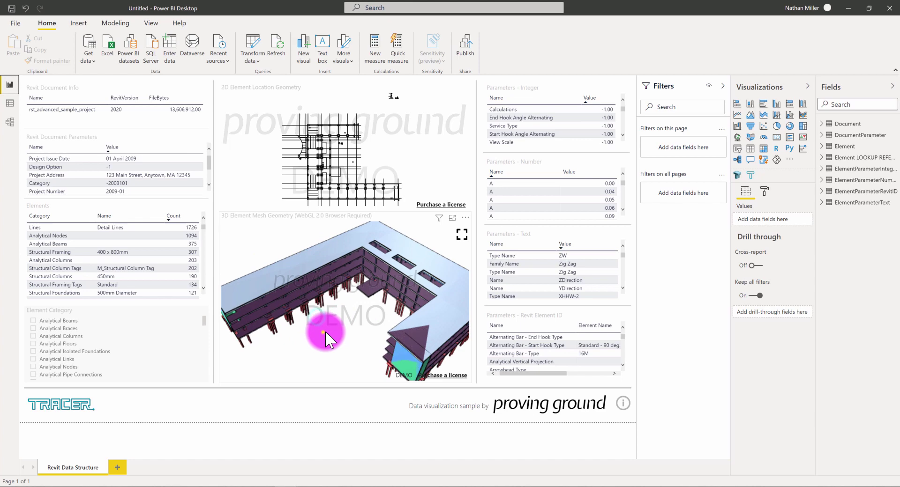
click(377, 320)
drag(377, 322, 380, 151)
Zoom and pan the 2D element plan sideways.
scroll(358, 151, up, 5)
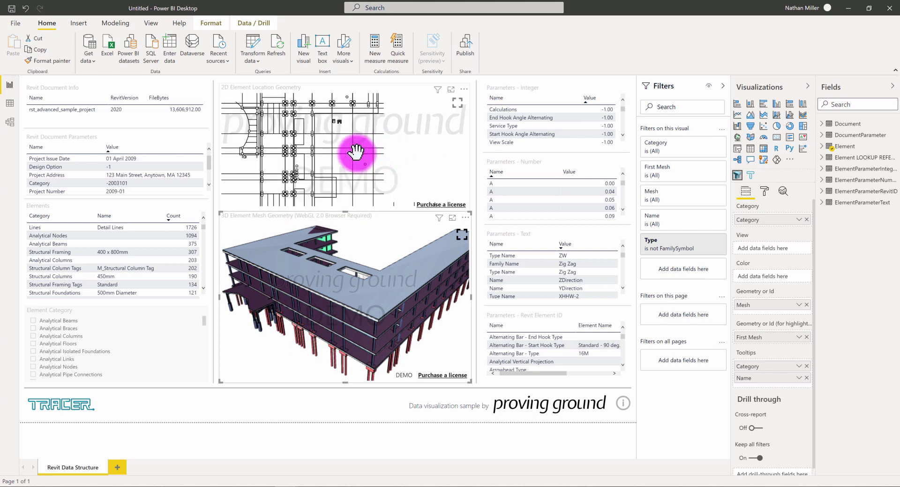
drag(312, 172, 345, 174)
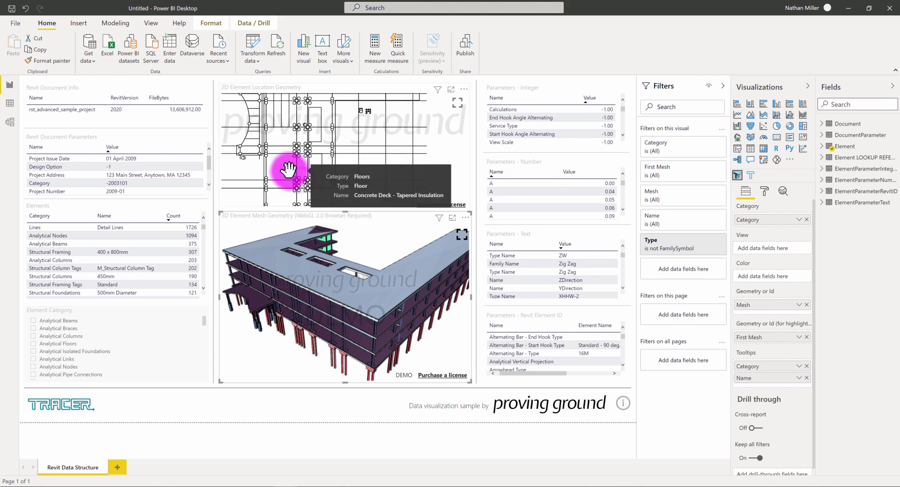
scroll(361, 159, down, 4)
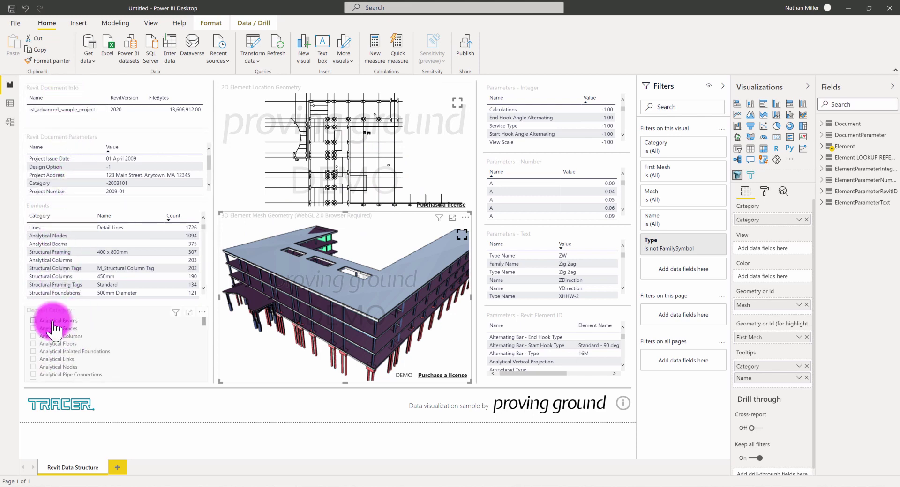
Scroll the Element Category slicer and tick Floors to filter the whole report.
scroll(82, 352, down, 3)
scroll(86, 356, down, 5)
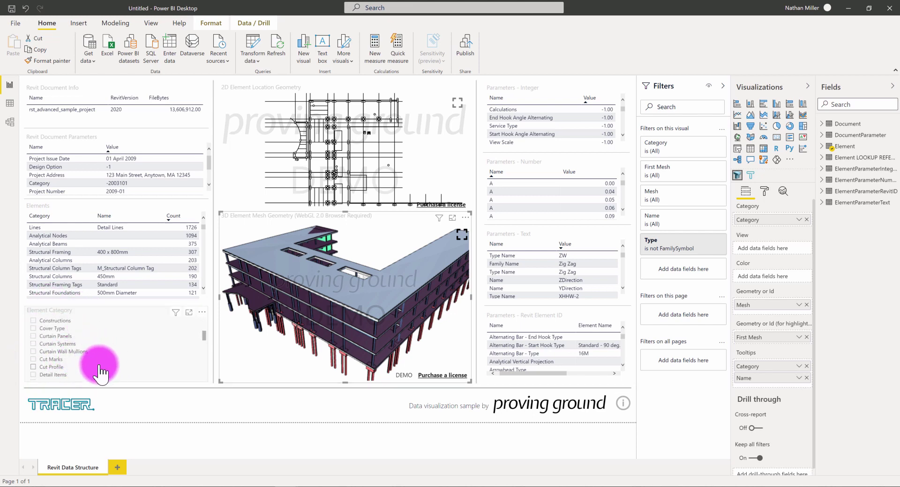
scroll(96, 370, down, 5)
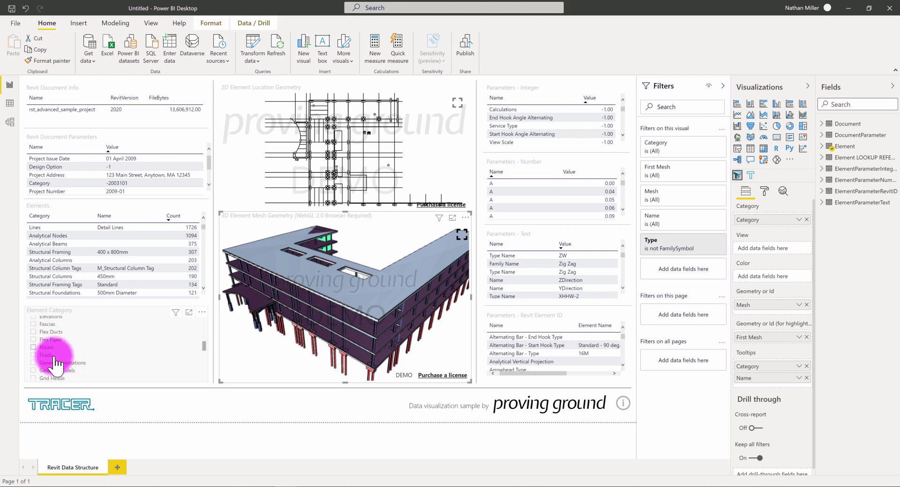
click(33, 347)
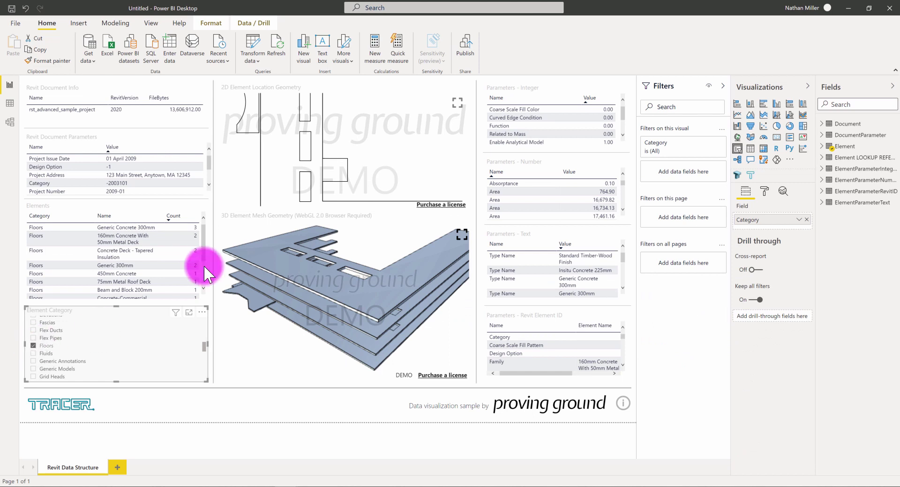
Orbit the filtered floor slabs in the 3D visual to new viewing angles.
mouse_move(301, 145)
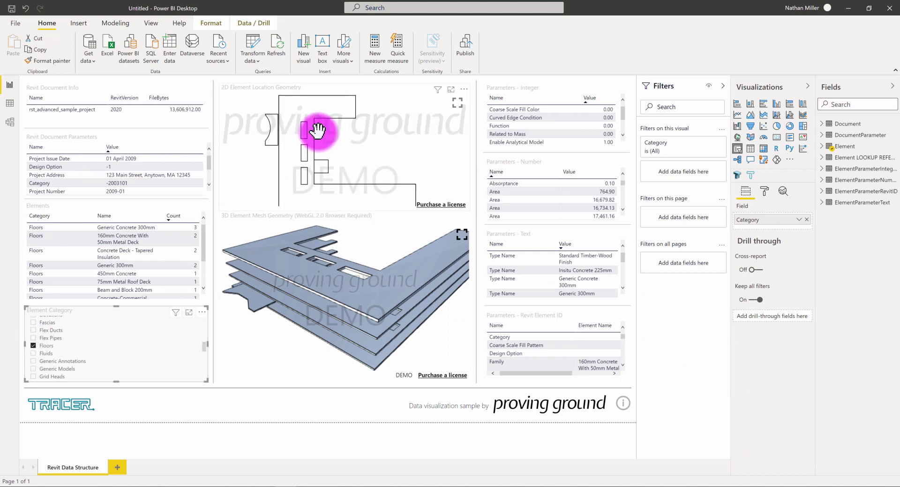
mouse_move(364, 279)
mouse_down()
mouse_move(331, 280)
mouse_move(370, 284)
mouse_up()
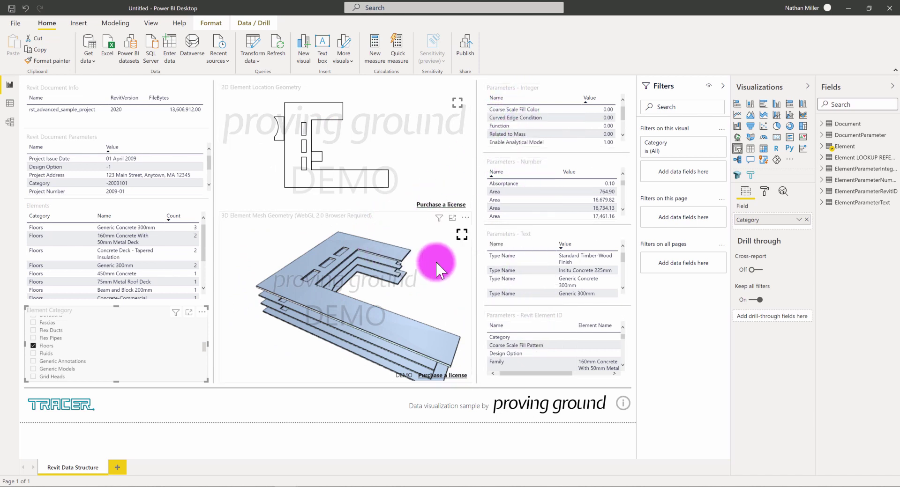
mouse_move(294, 296)
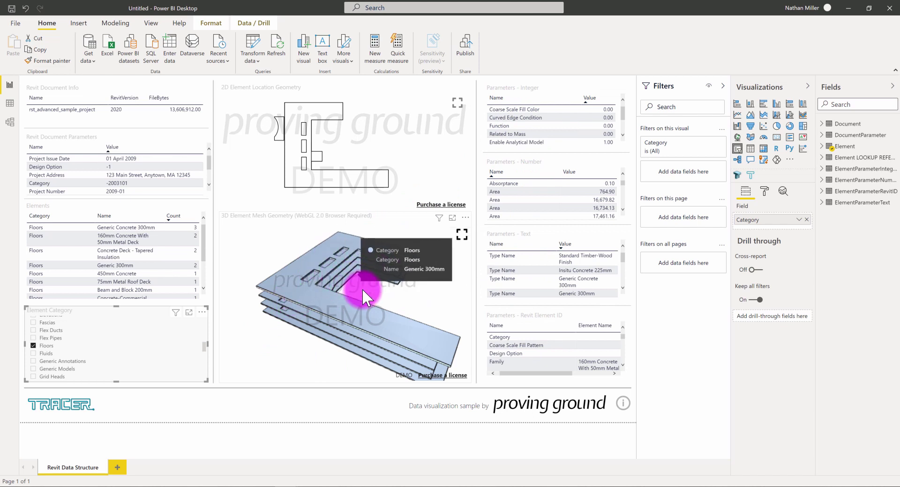
drag(361, 288, 347, 280)
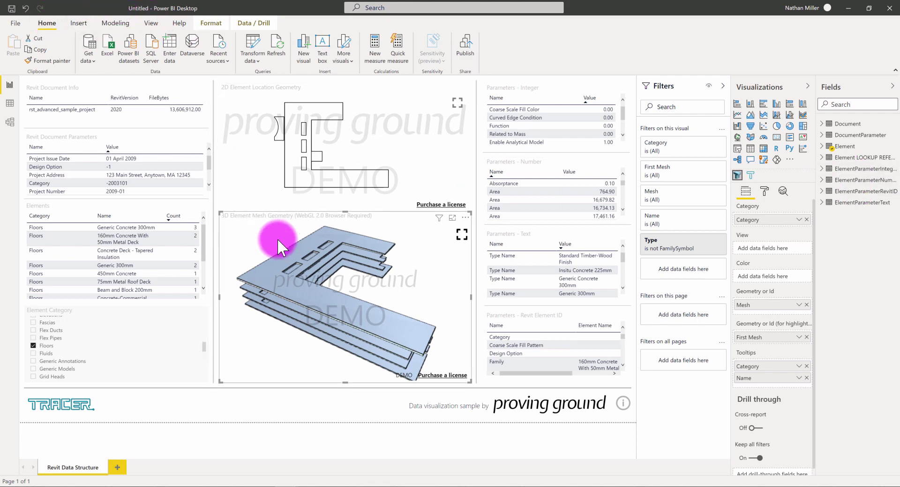
In the other empty Power BI window, open Revit 3D Room Template (Metric).pbit from the 3D templates folder.
mouse_move(287, 486)
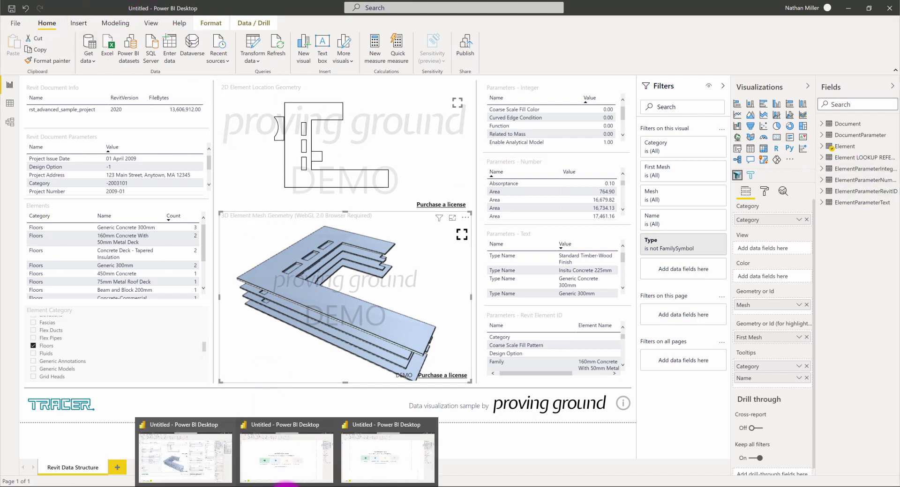
click(283, 459)
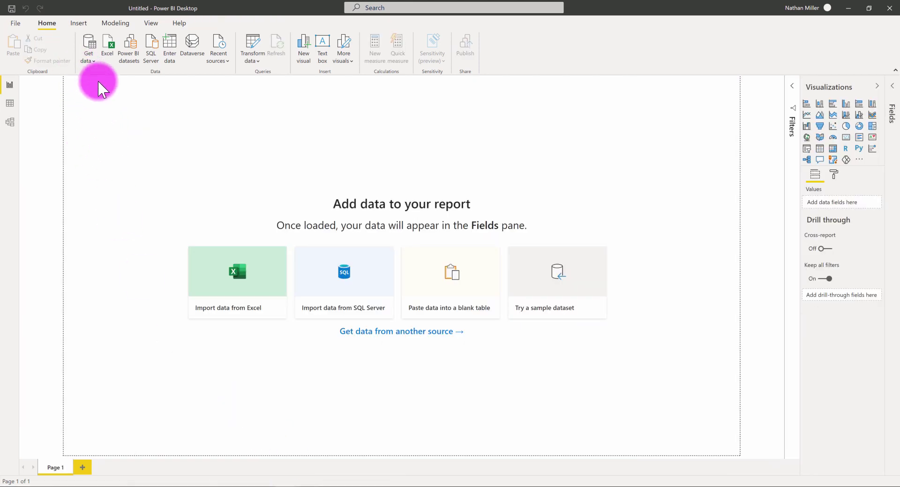
click(15, 25)
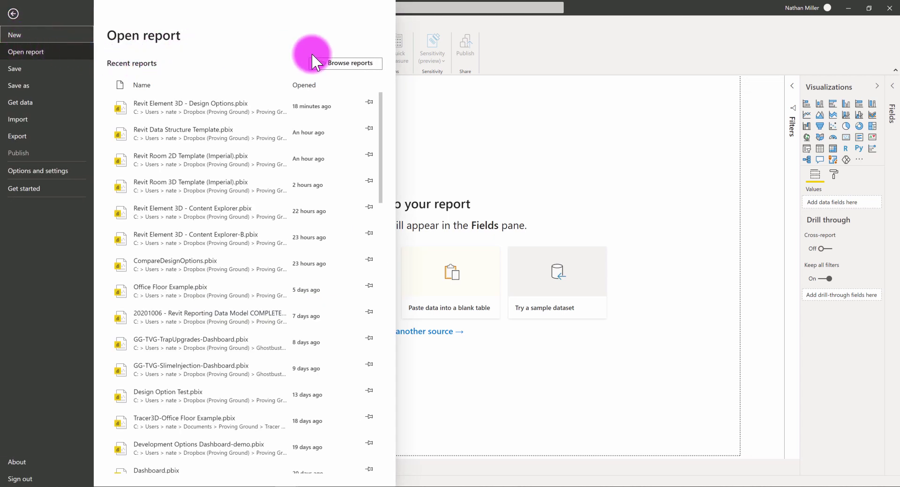
click(344, 63)
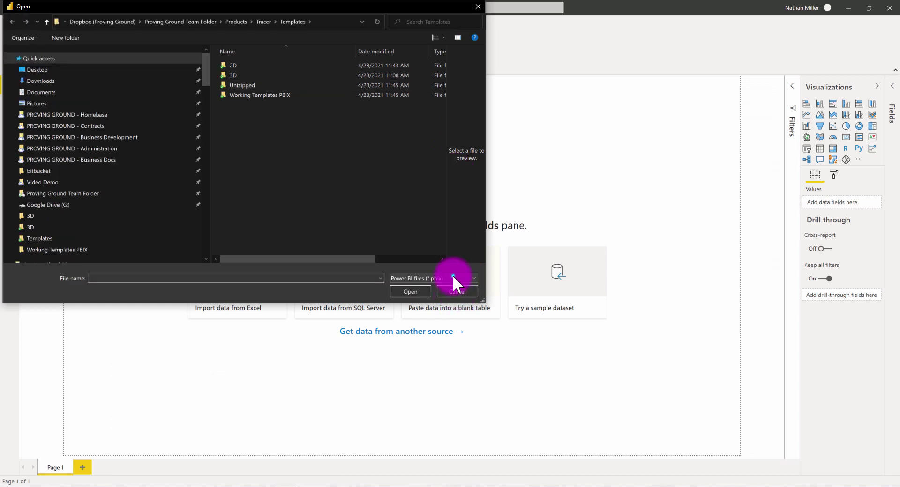
click(452, 275)
click(451, 294)
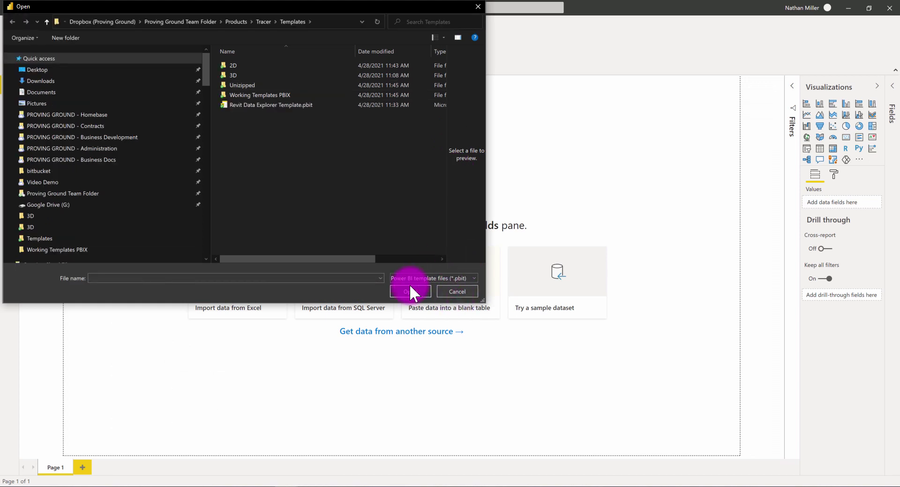
double_click(228, 75)
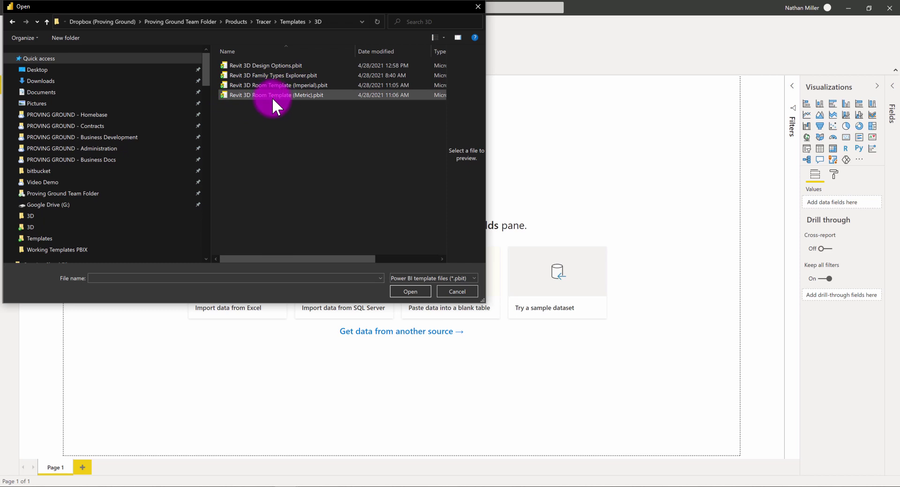
click(299, 104)
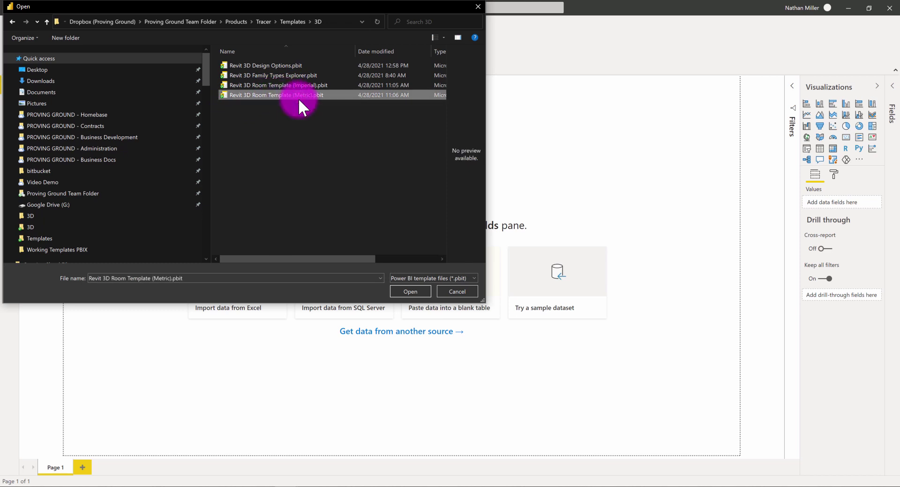
click(408, 293)
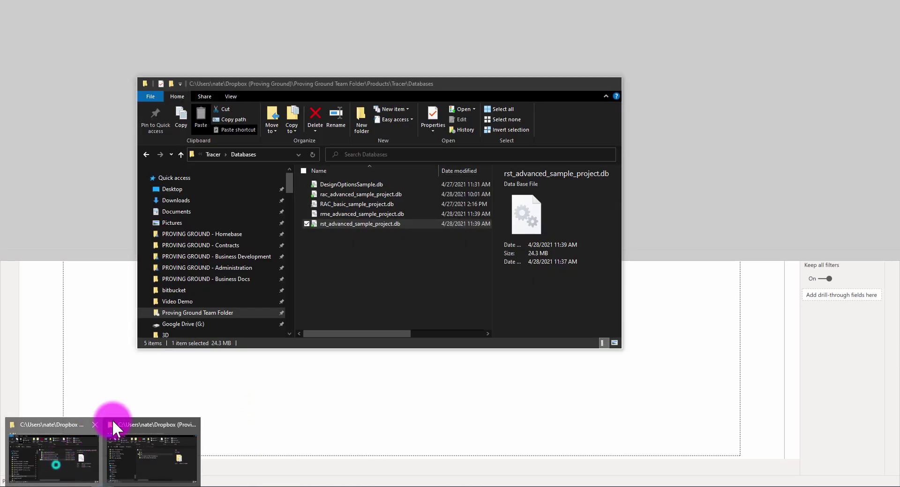
Select RAC_basic_sample_project.db in the Databases folder and use Copy as path.
click(111, 424)
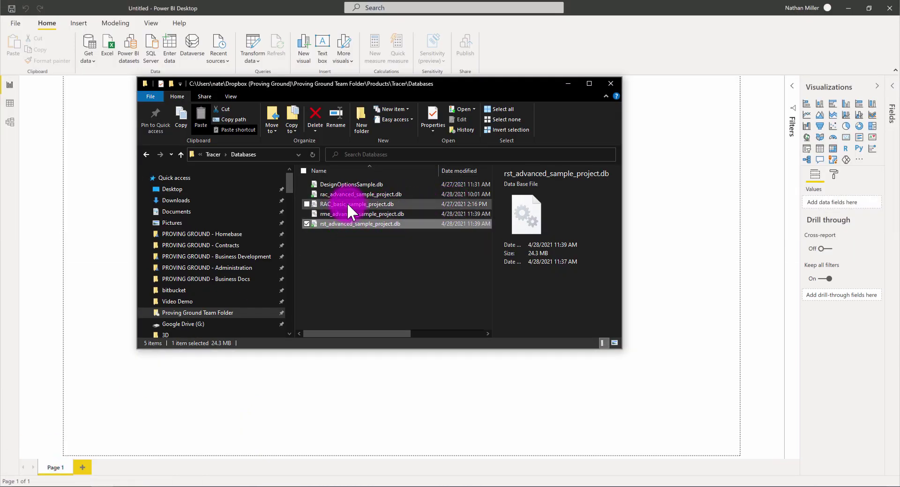
click(332, 206)
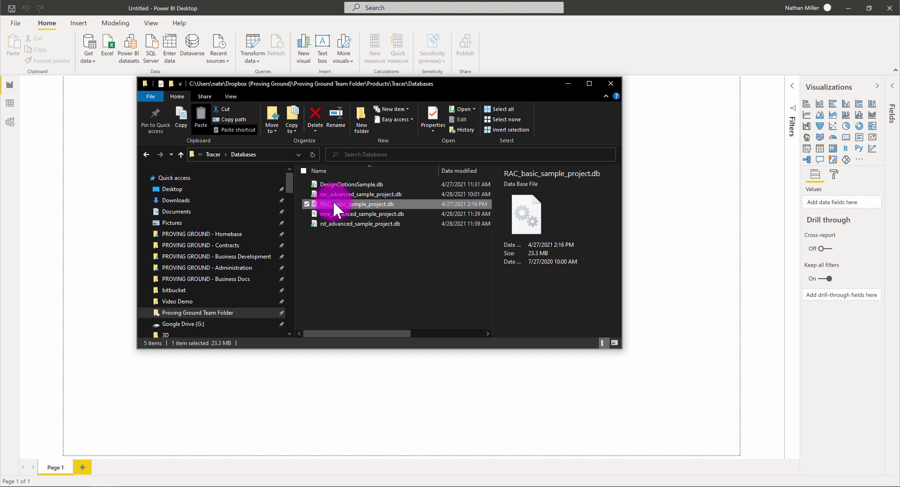
right_click(311, 202)
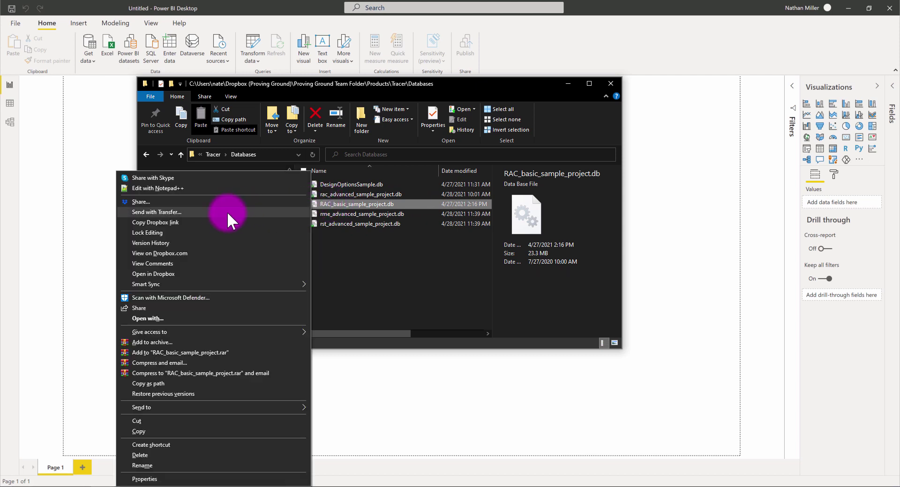
click(164, 383)
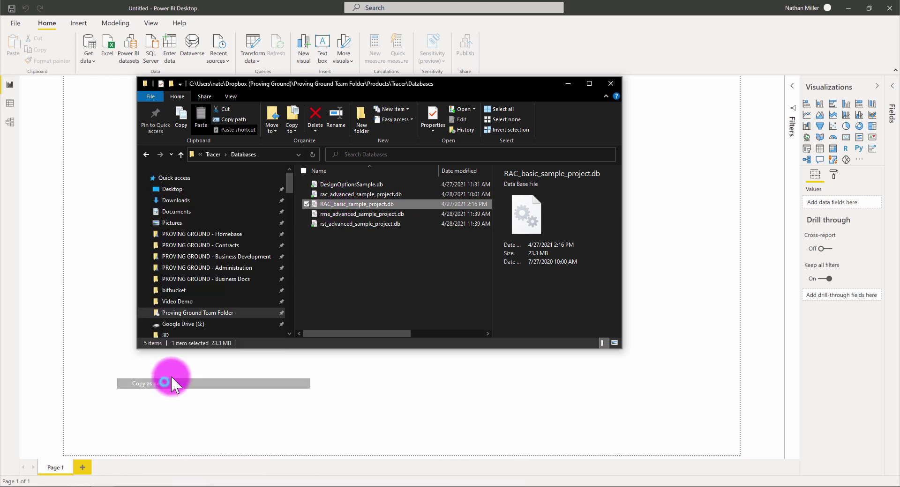
Load RAC_basic_sample_project.db into the 3D Room template by pasting its path, then close the refresh error summary.
click(631, 47)
click(321, 254)
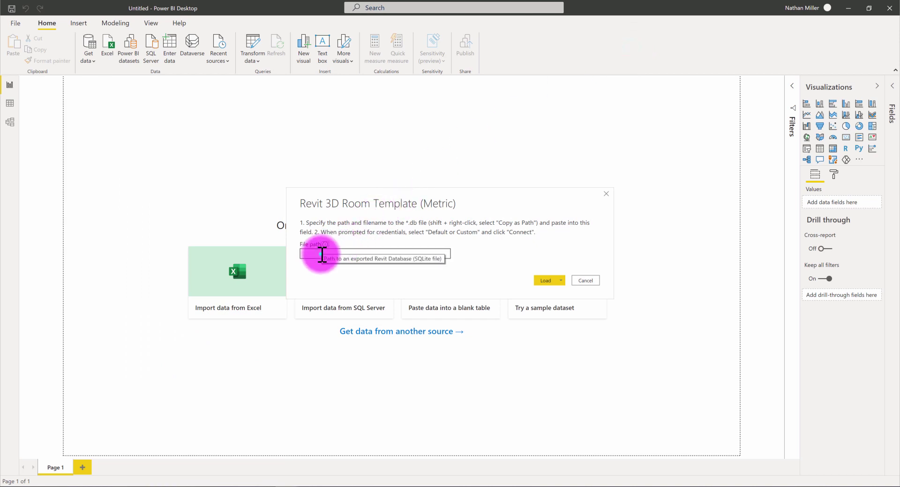
key(ctrl+v)
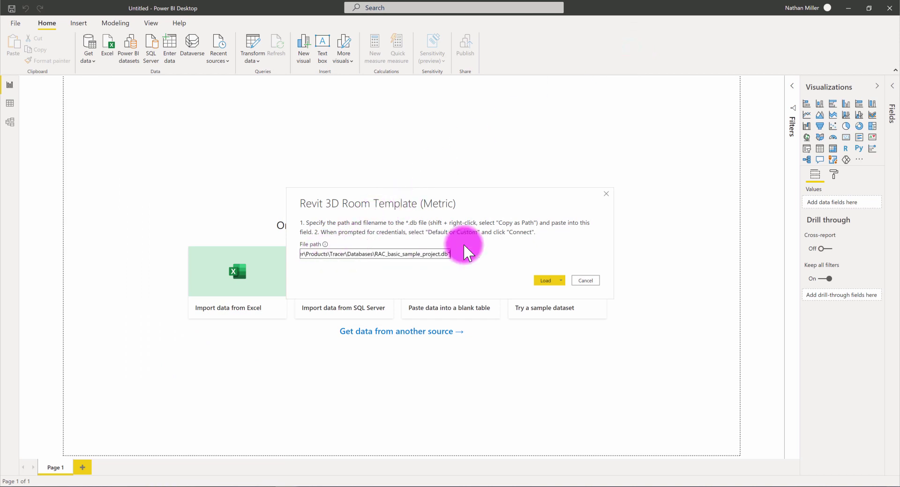
click(545, 279)
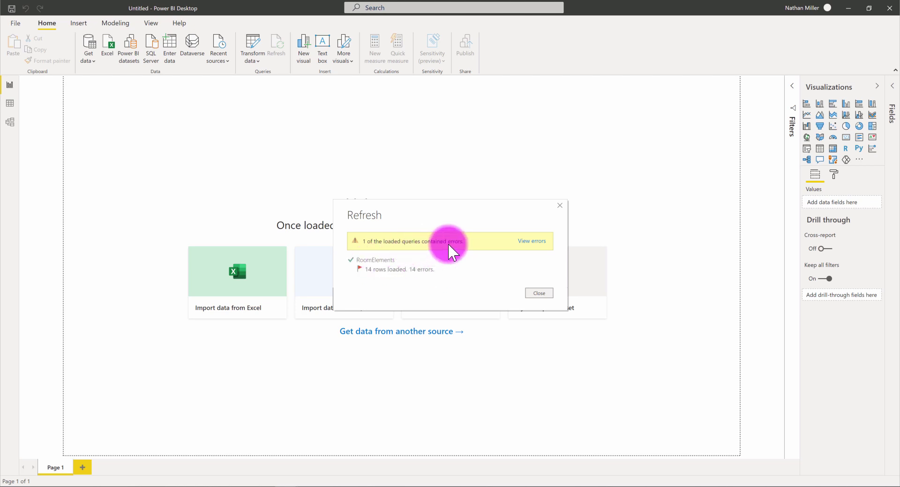
click(533, 293)
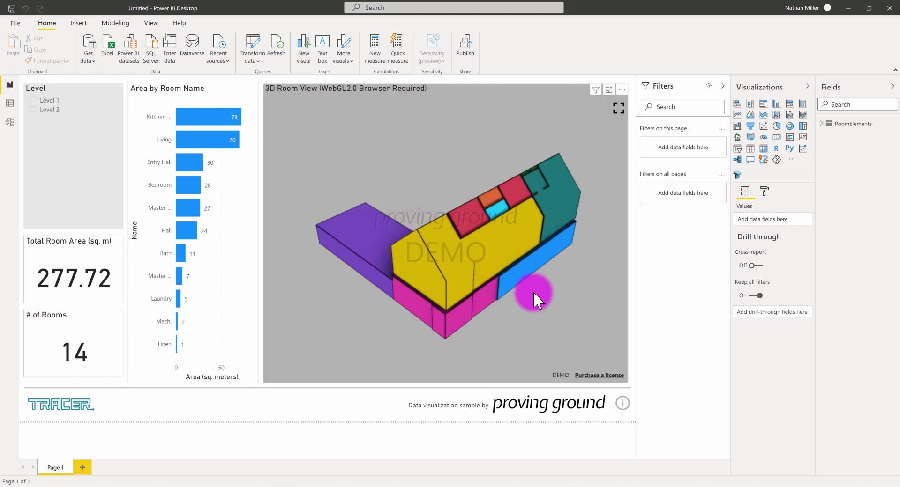
Orbit the 3D Room View model to a near top-down view of the rooms.
mouse_move(526, 257)
mouse_down()
mouse_move(438, 252)
mouse_move(558, 229)
mouse_move(572, 247)
mouse_move(470, 260)
mouse_move(404, 232)
mouse_move(456, 228)
mouse_move(469, 236)
mouse_move(463, 252)
mouse_move(473, 259)
mouse_move(529, 257)
mouse_up()
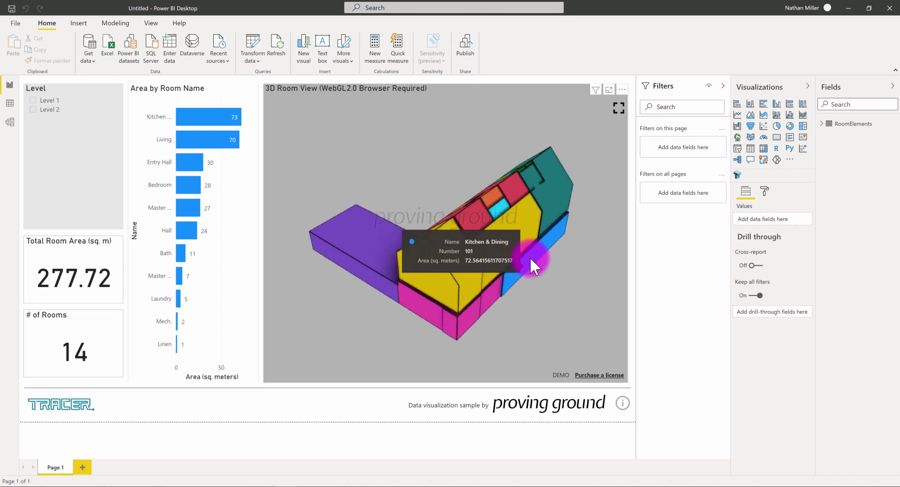
Expand and widen RoomElements, then inspect the Area (sq. meters) formula and the Area (sq. feet) field.
click(821, 124)
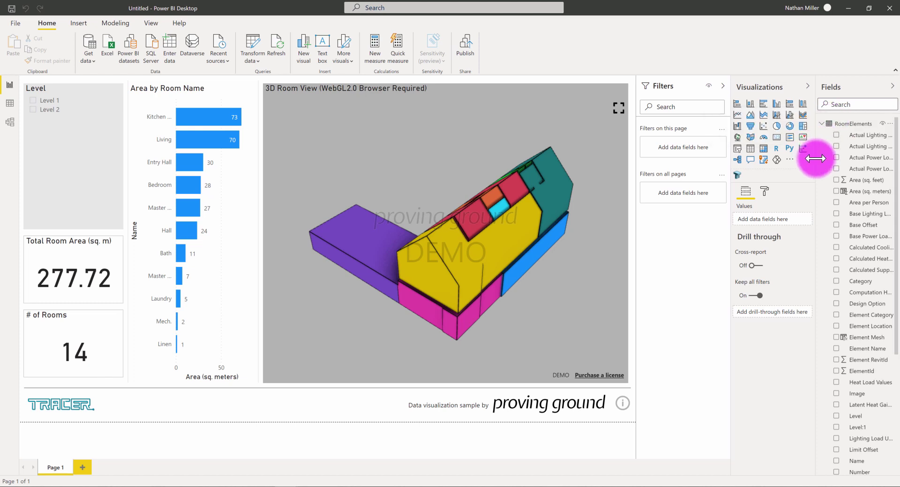
drag(815, 156, 783, 160)
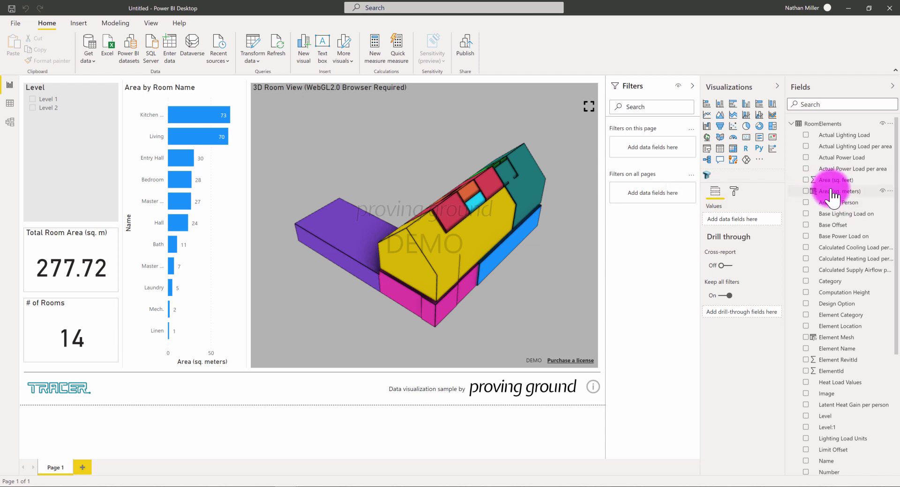
click(832, 192)
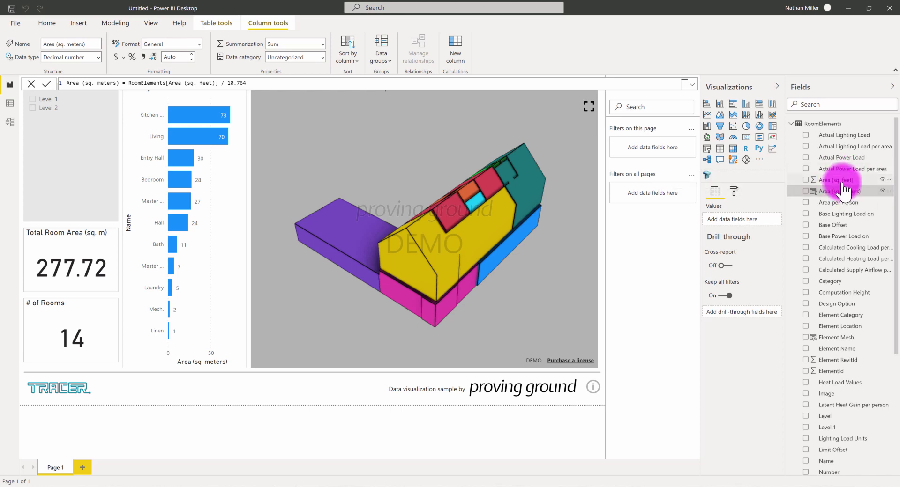
click(843, 180)
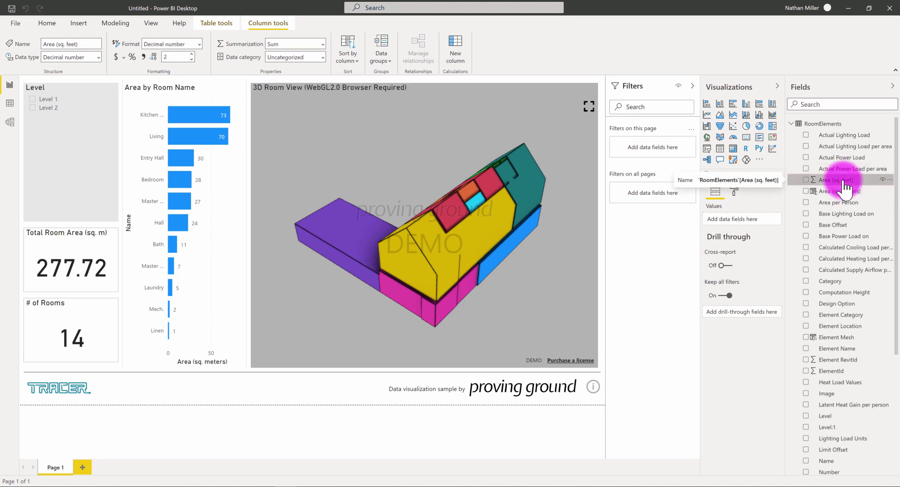
drag(370, 223, 499, 219)
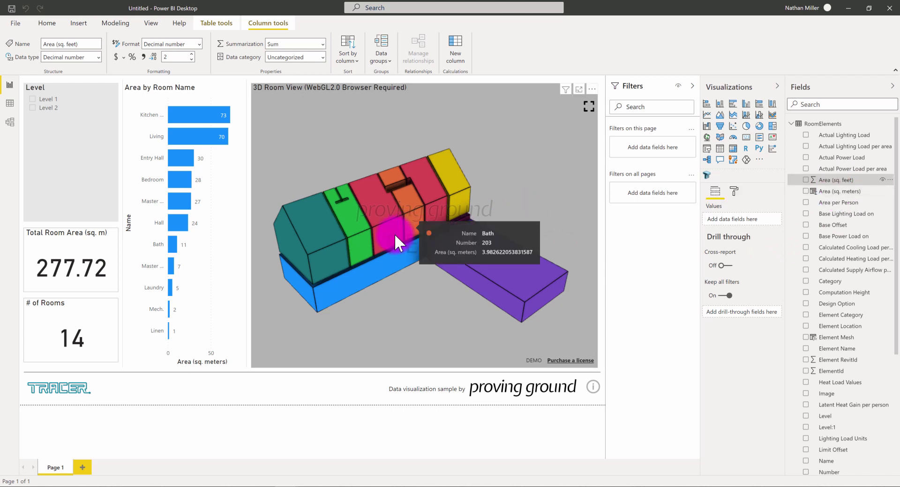
Rotate the 3D room model around to view the building from its other side.
drag(395, 233, 542, 176)
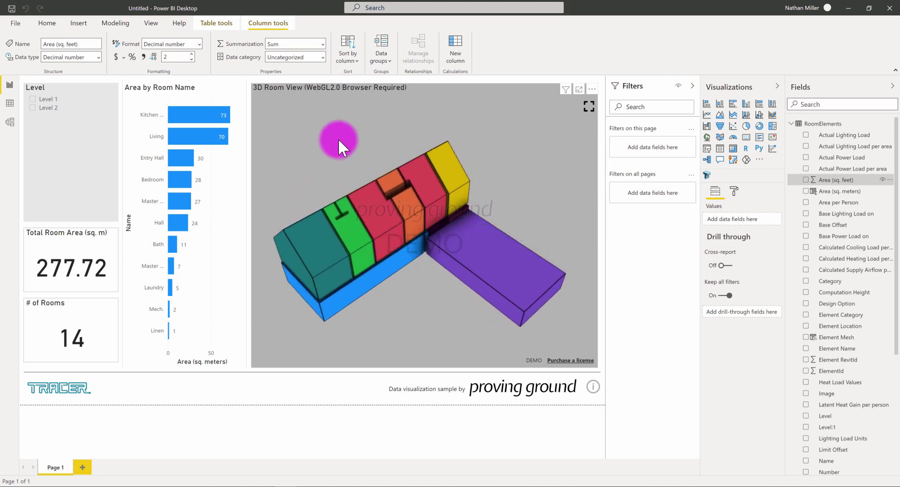
drag(484, 176, 30, 14)
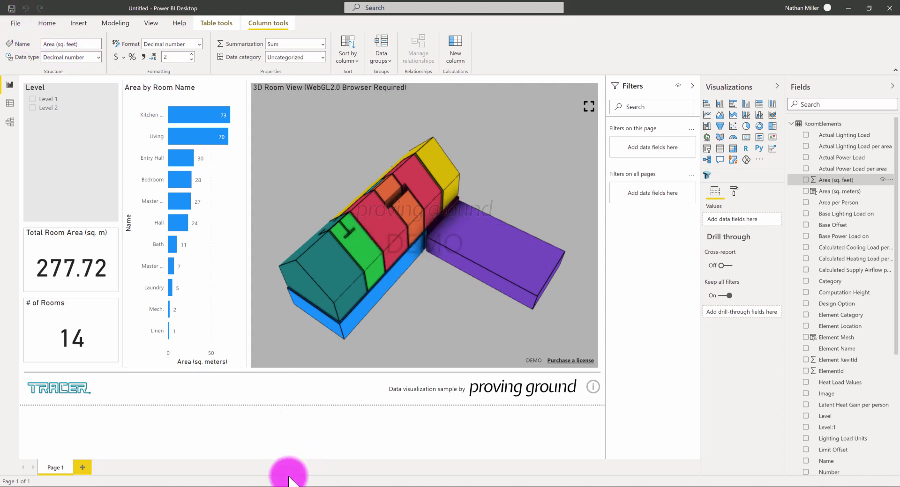
Switch to the empty untitled Power BI report window.
mouse_move(309, 478)
click(361, 457)
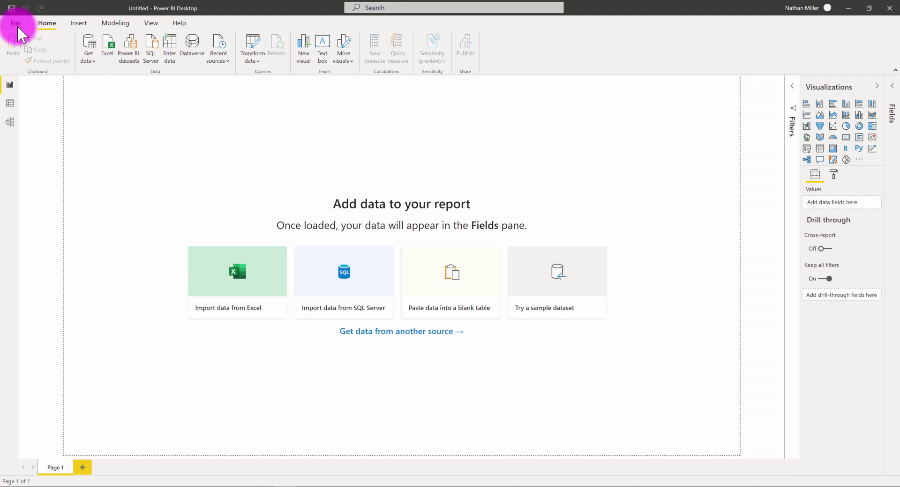
Open Revit 3D Family Types Explorer.pbit, with file type set to Power BI template files (*.pbit).
click(17, 25)
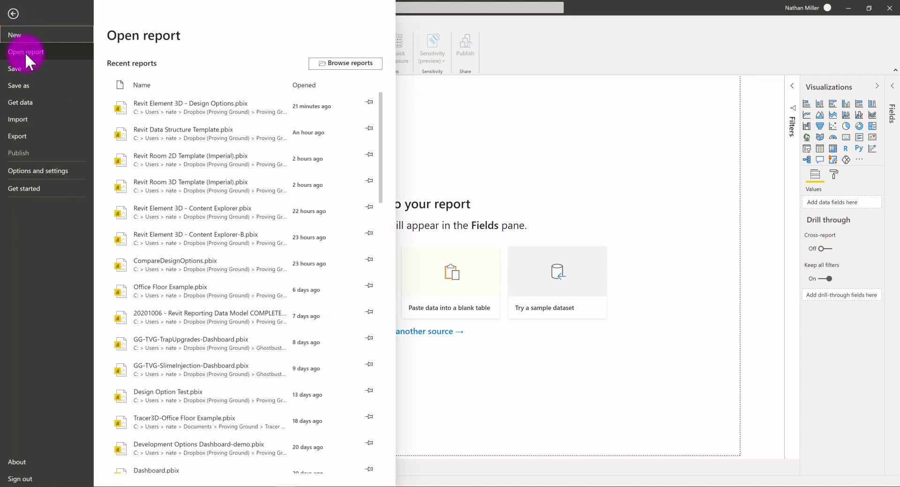
click(342, 69)
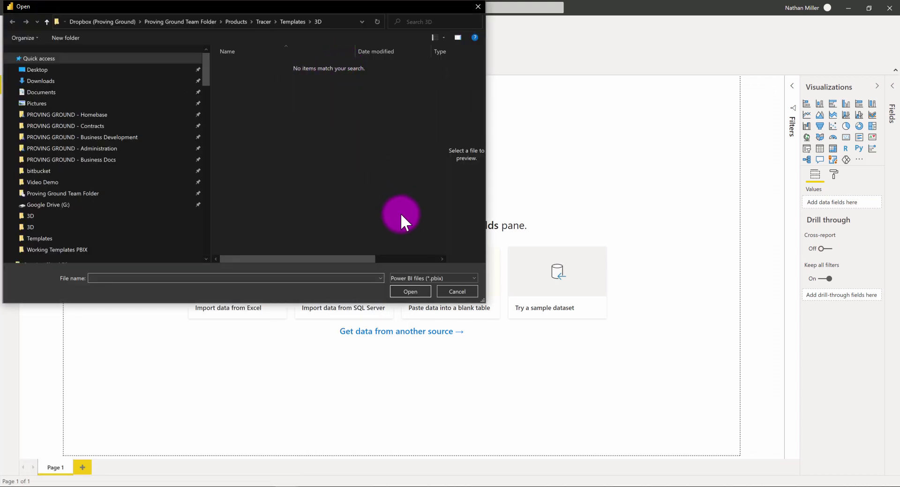
click(414, 277)
click(414, 291)
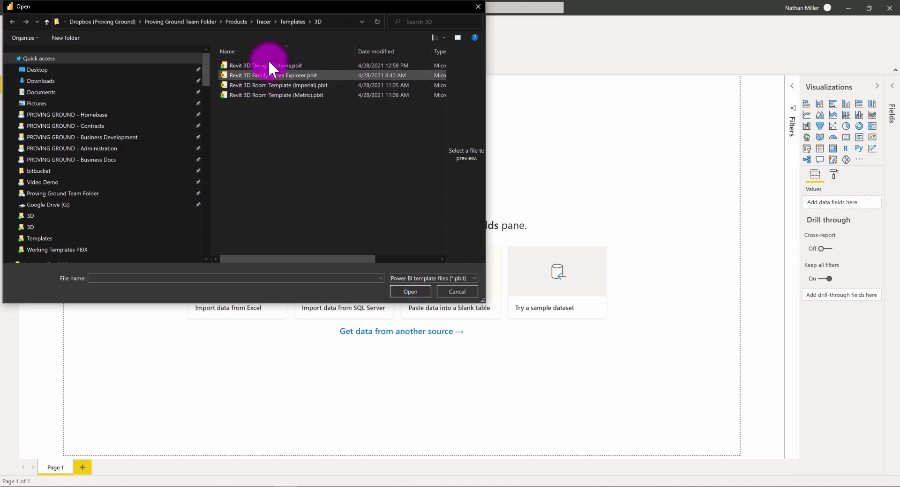
click(293, 74)
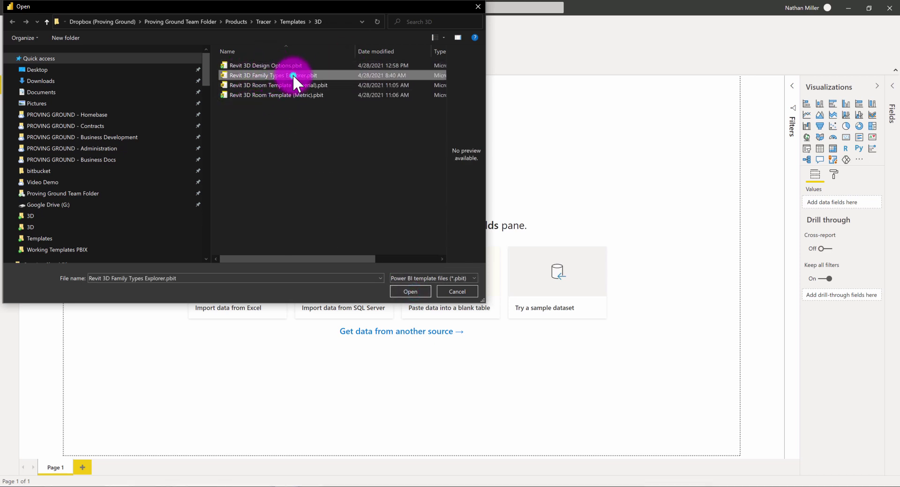
drag(333, 119, 229, 78)
click(263, 72)
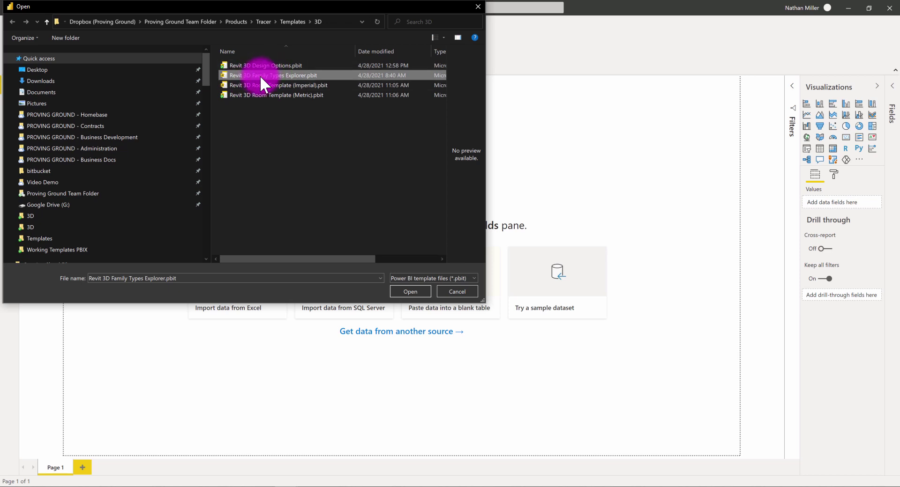
click(412, 288)
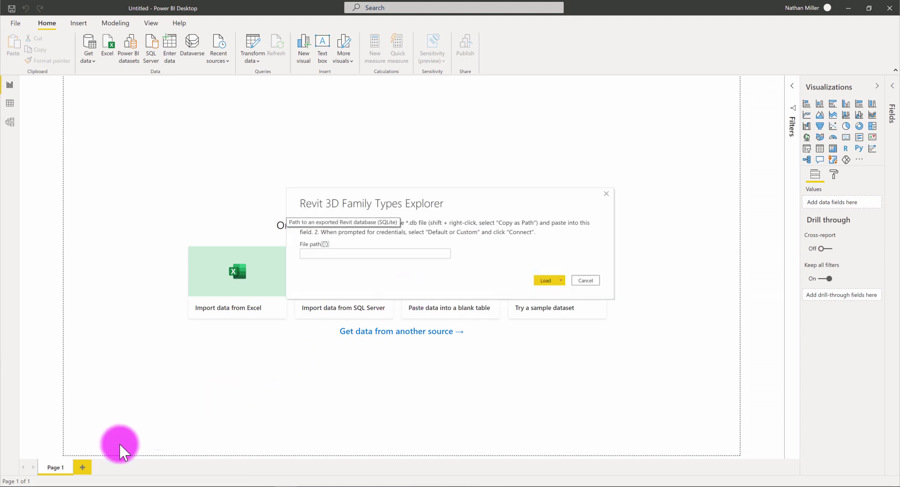
Copy the full path of rac_advanced_sample_project.db from the Databases folder.
mouse_move(100, 482)
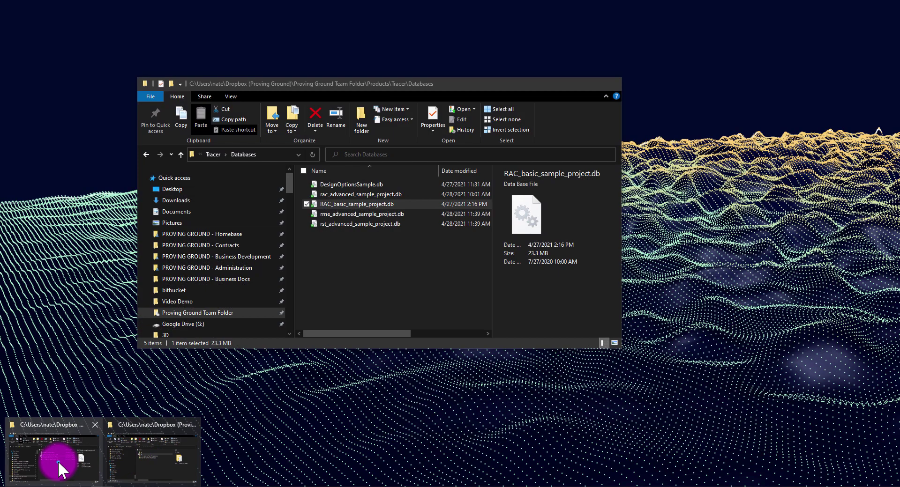
click(60, 464)
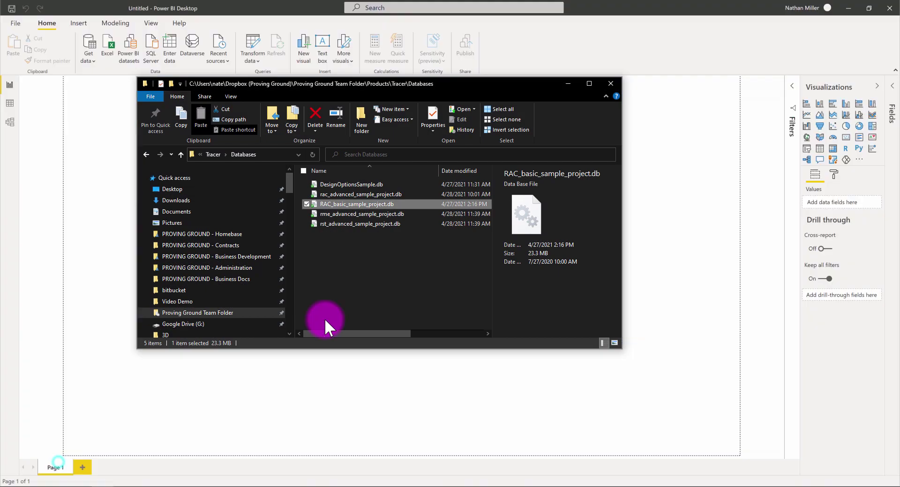
click(340, 193)
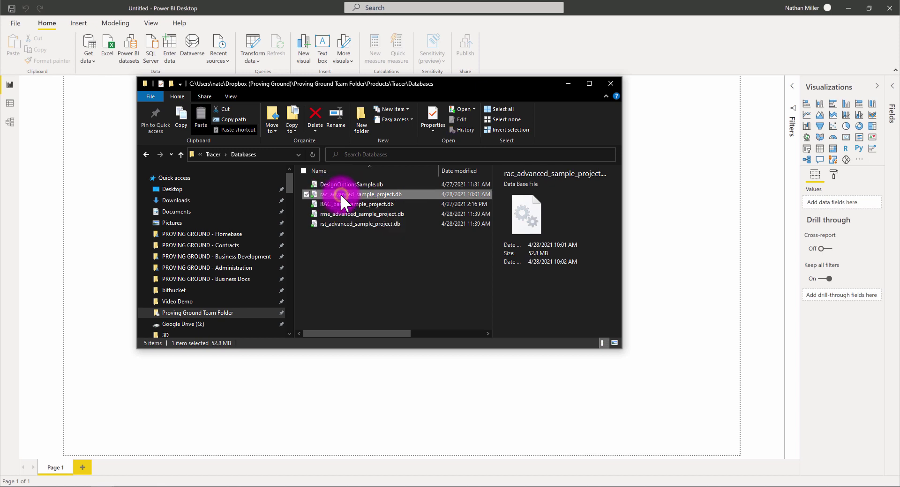
right_click(340, 193)
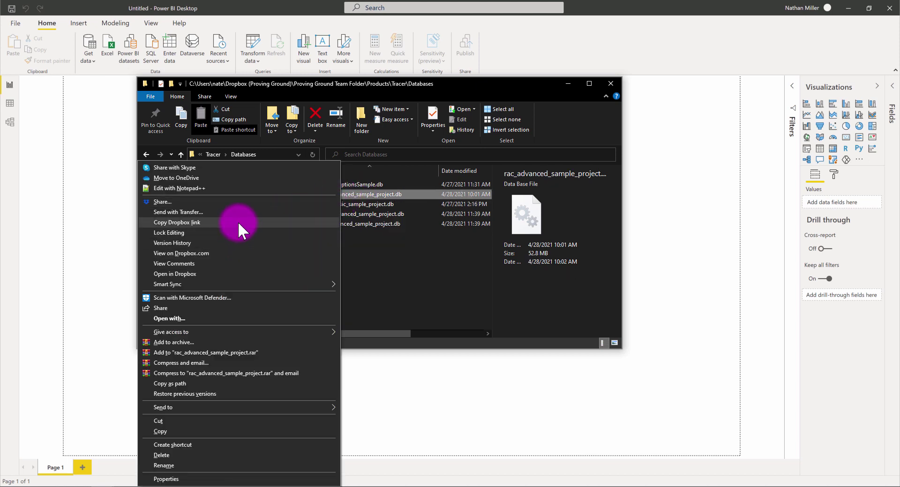
click(182, 384)
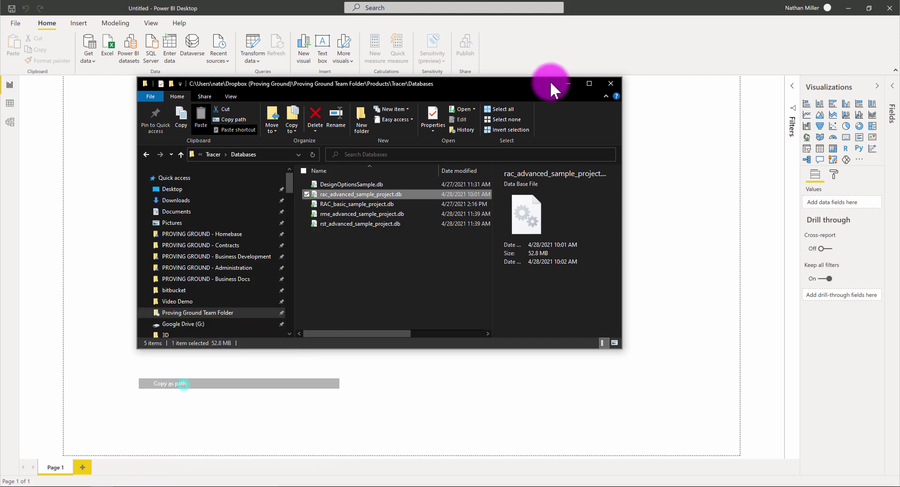
Paste the database path into the template's File path field and load it.
click(616, 29)
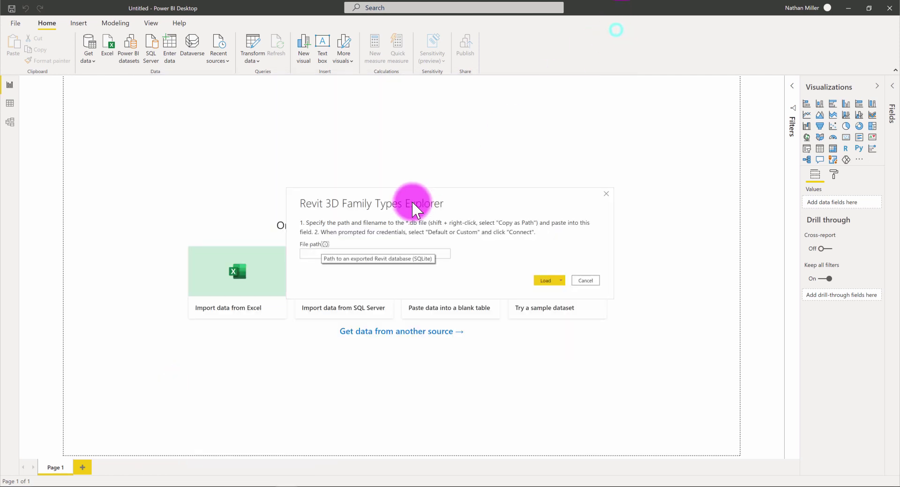
click(322, 255)
key(ctrl+v)
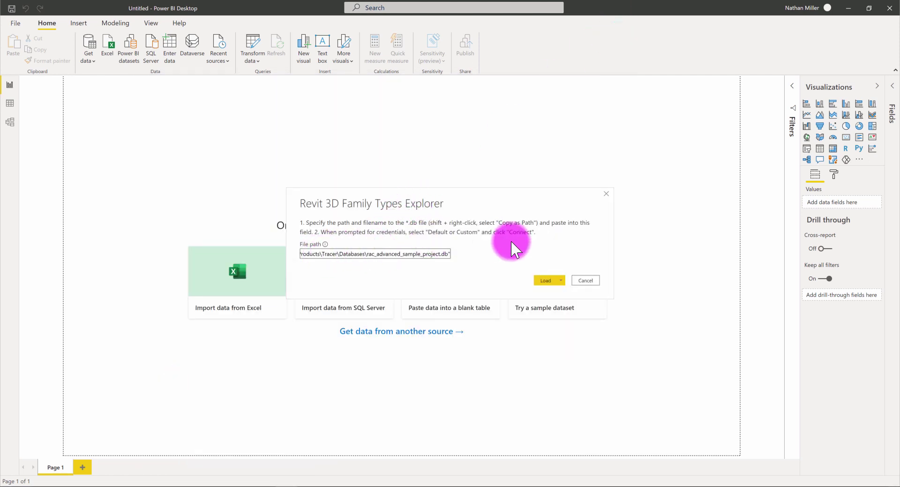
click(540, 277)
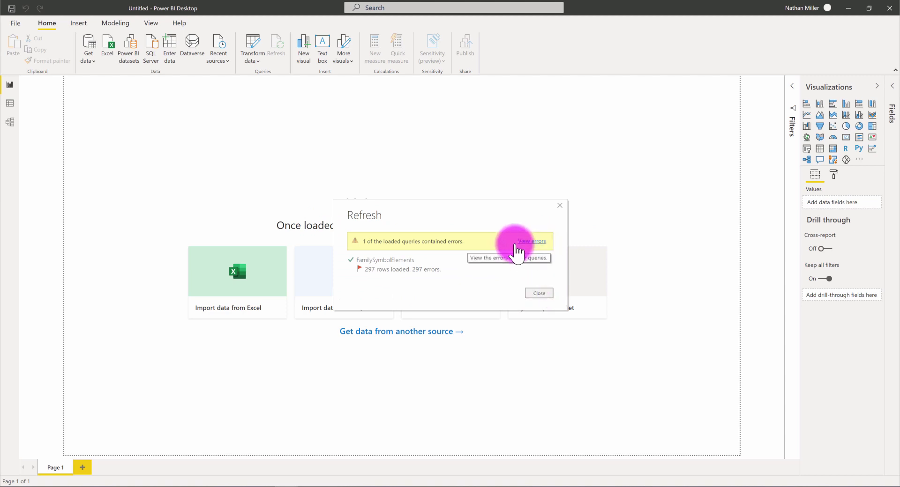
Close the refresh error summary so the family browser, chart and 3D viewer fill with data.
click(530, 294)
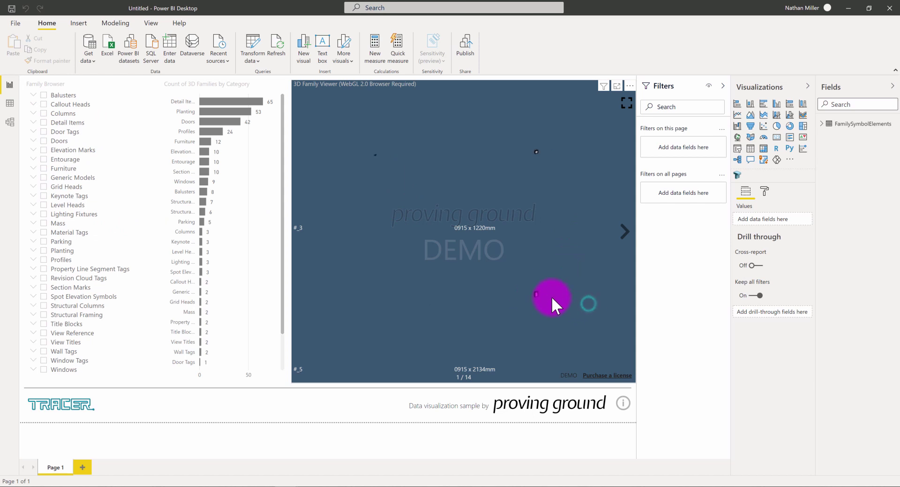
Filter the Family Browser to Doors, then orbit the 3D viewer and page through the door models.
click(560, 303)
drag(552, 296, 546, 277)
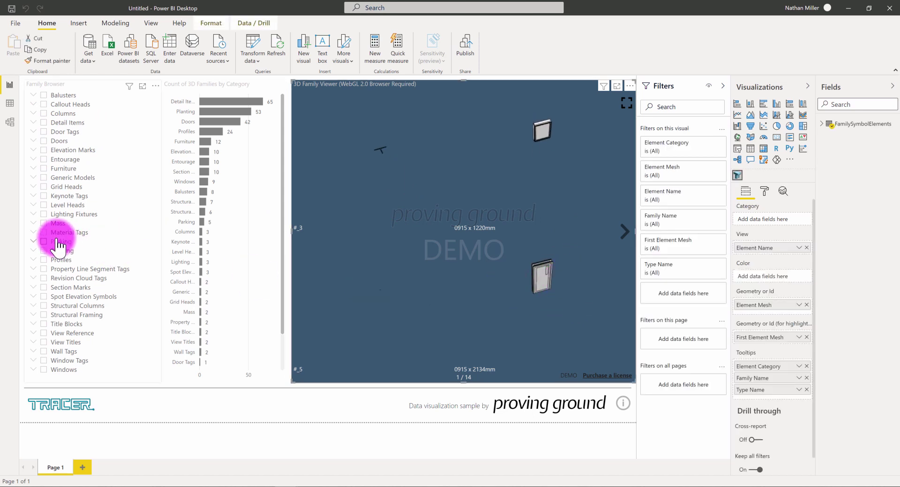
click(44, 142)
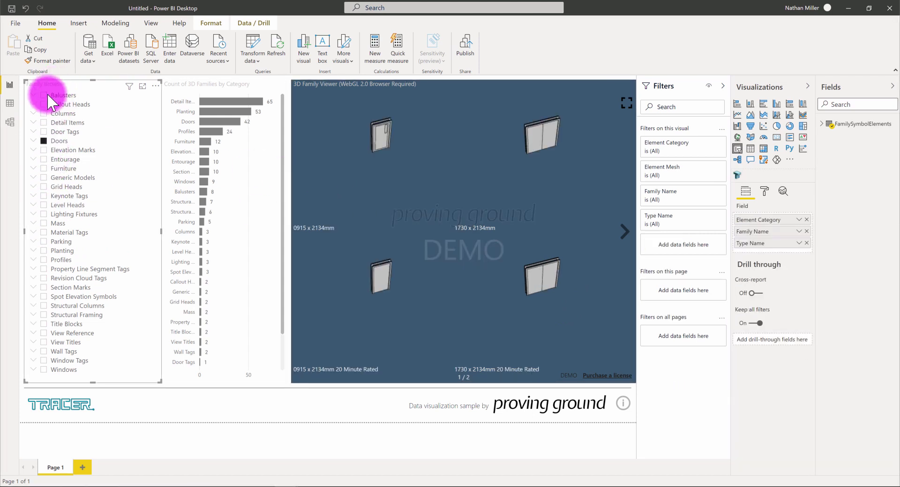
drag(413, 137, 623, 229)
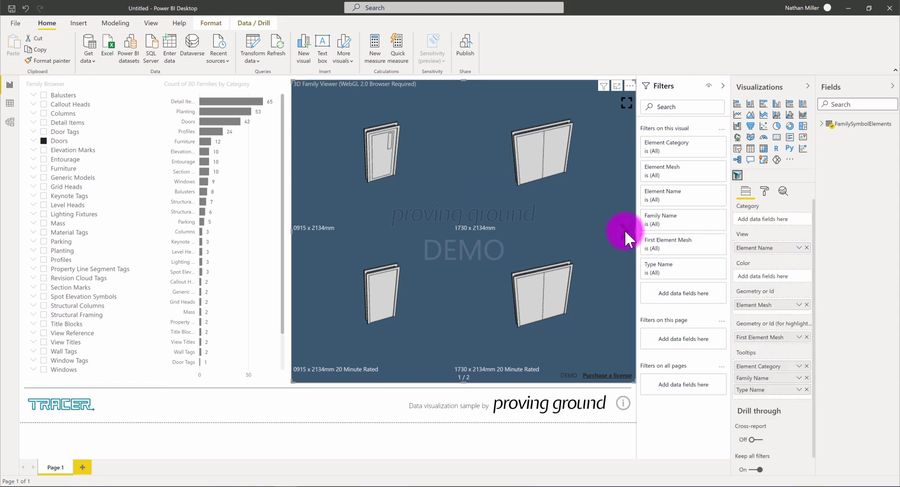
click(624, 231)
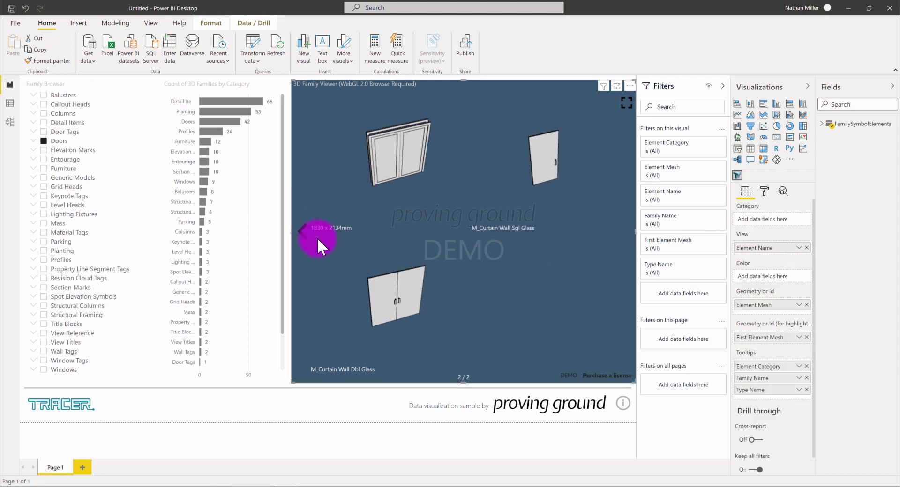
click(303, 232)
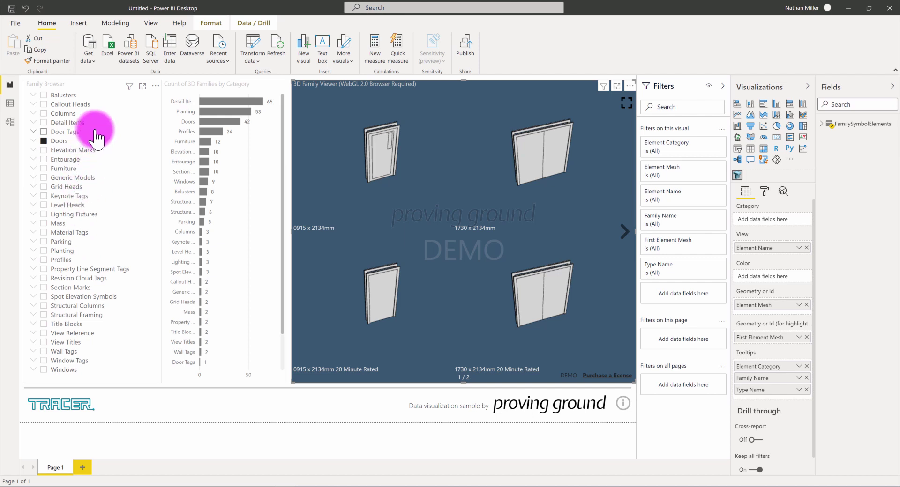
Filter to Furniture and show the second page: M_Chair-Breuer, Window Shade, Wastebasket2.
click(44, 168)
click(375, 179)
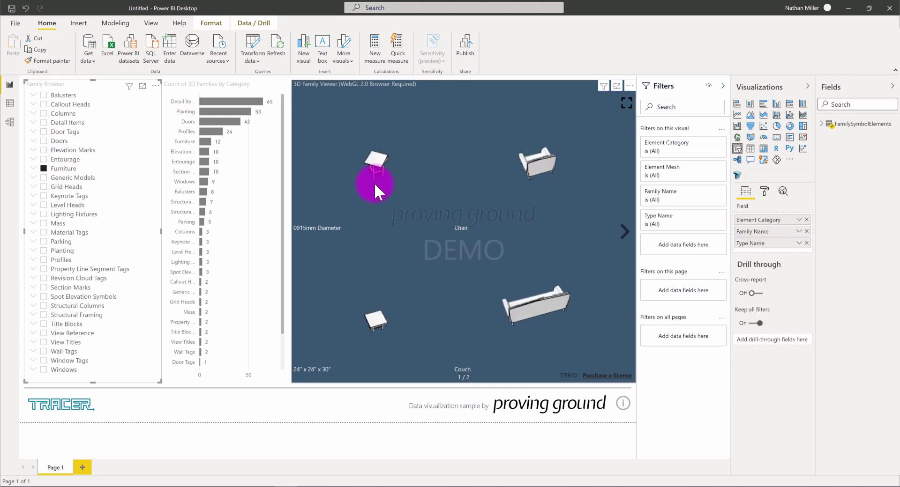
click(380, 161)
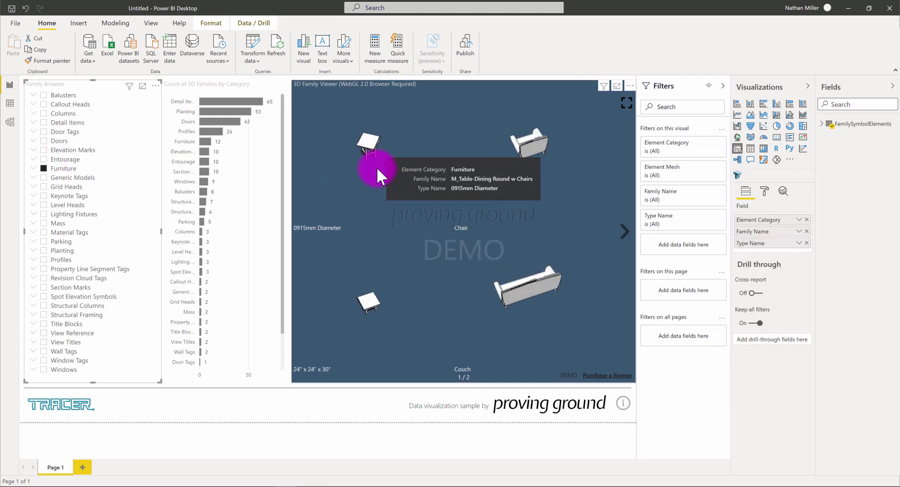
click(625, 231)
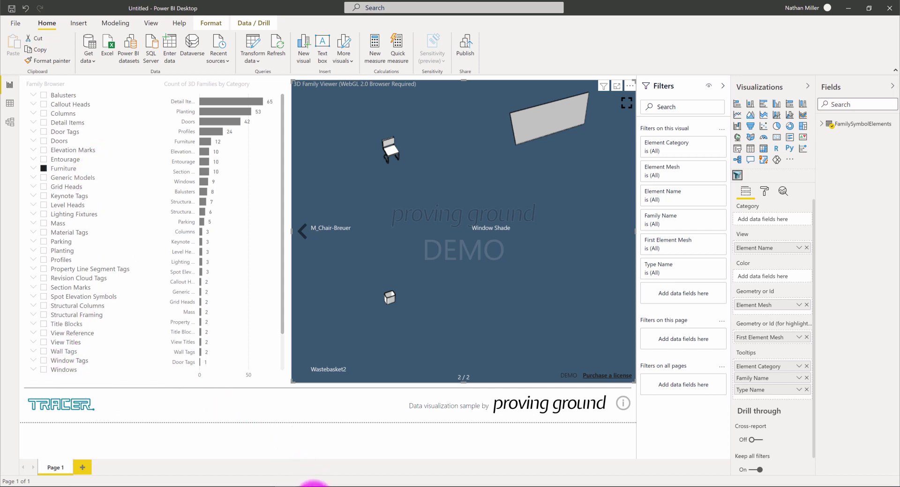
Bring forward the 3D Room report (14 rooms, 277.72 sq. m) and orbit its coloured room model.
mouse_move(281, 482)
click(288, 462)
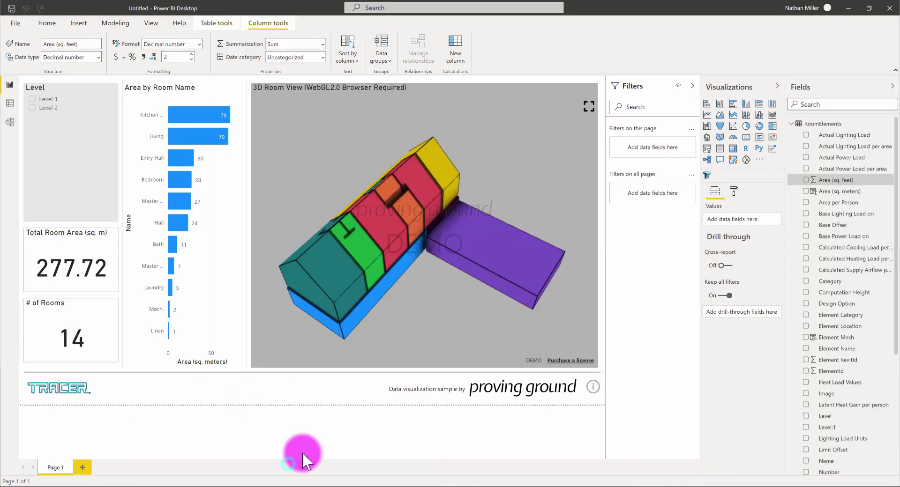
drag(435, 208, 423, 204)
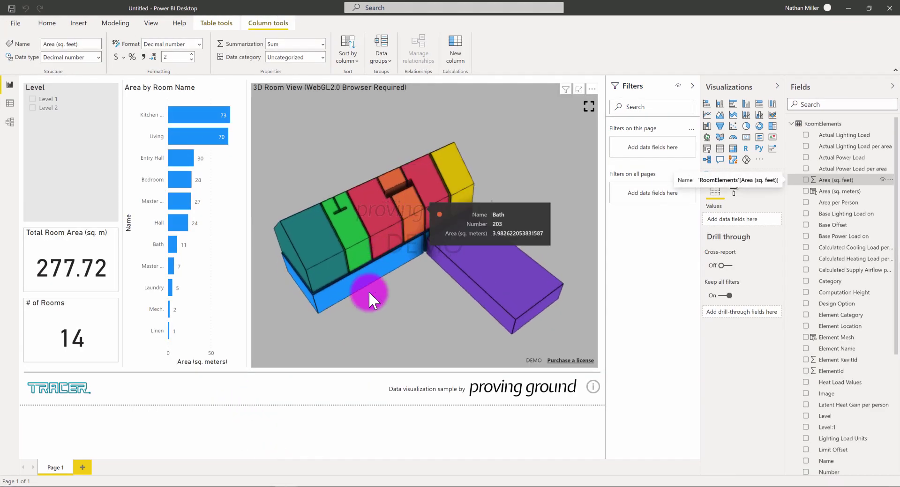
drag(372, 293, 401, 267)
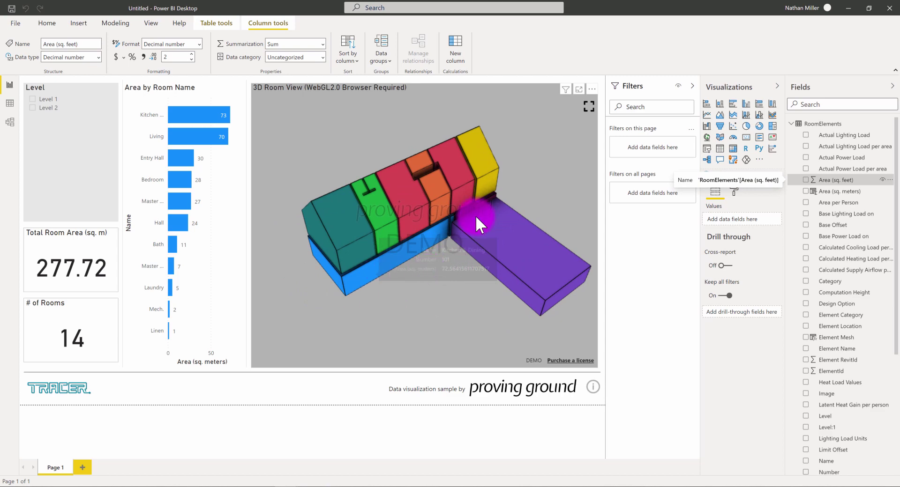
drag(476, 216, 409, 218)
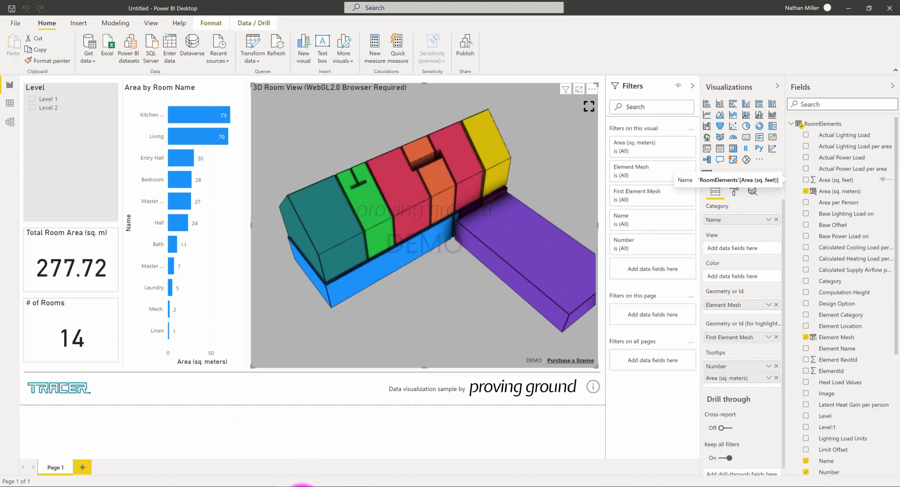
click(291, 485)
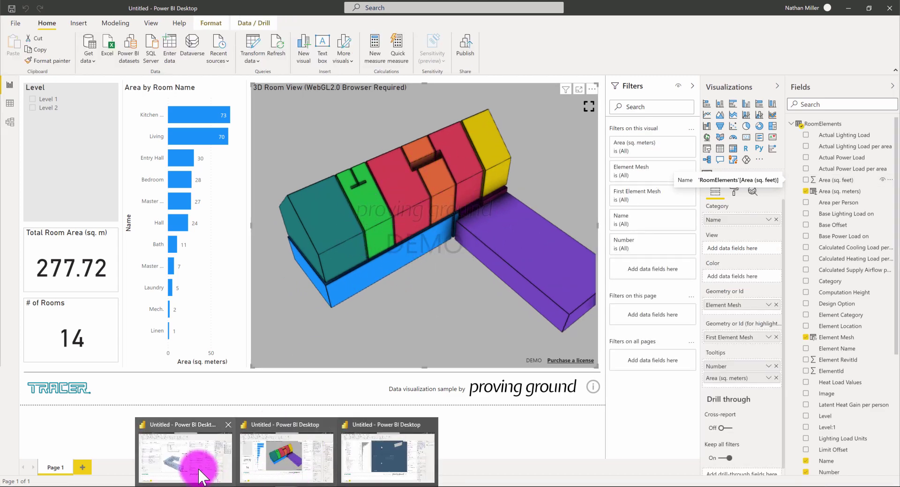
In the Revit Data Structure report, uncheck the Floors category and orbit the reloaded full building model.
click(195, 465)
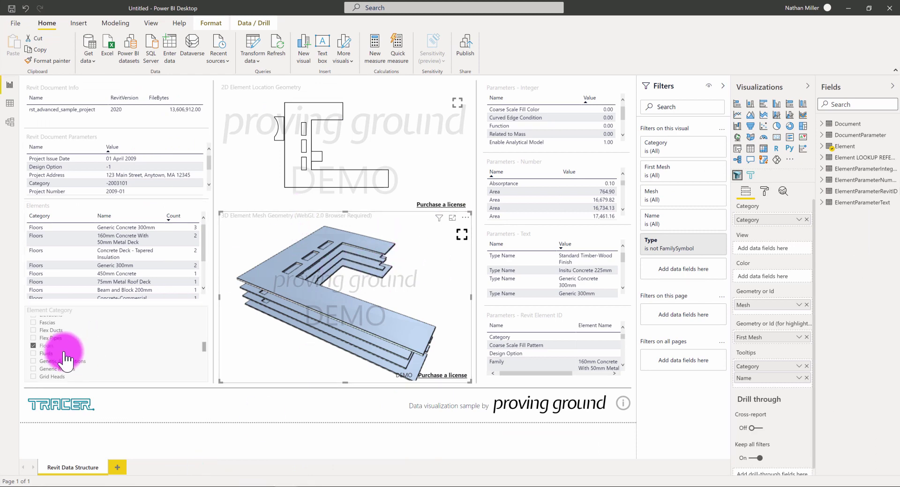
click(37, 354)
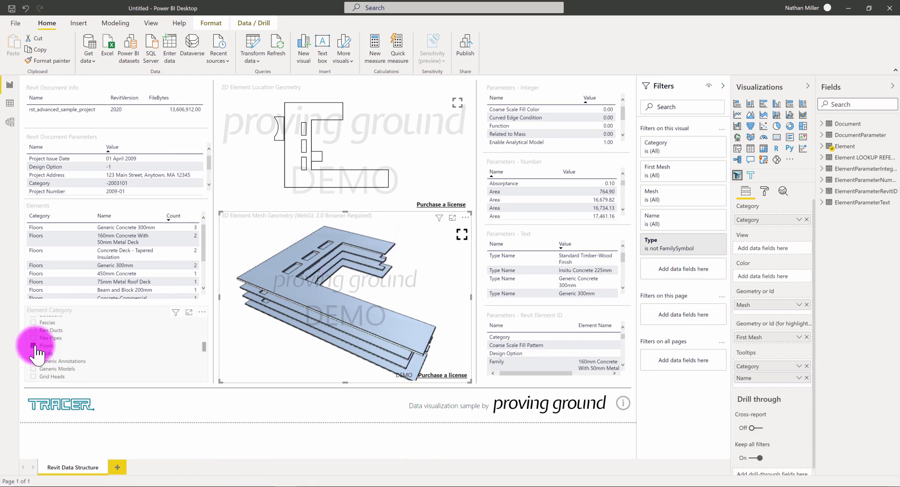
click(383, 274)
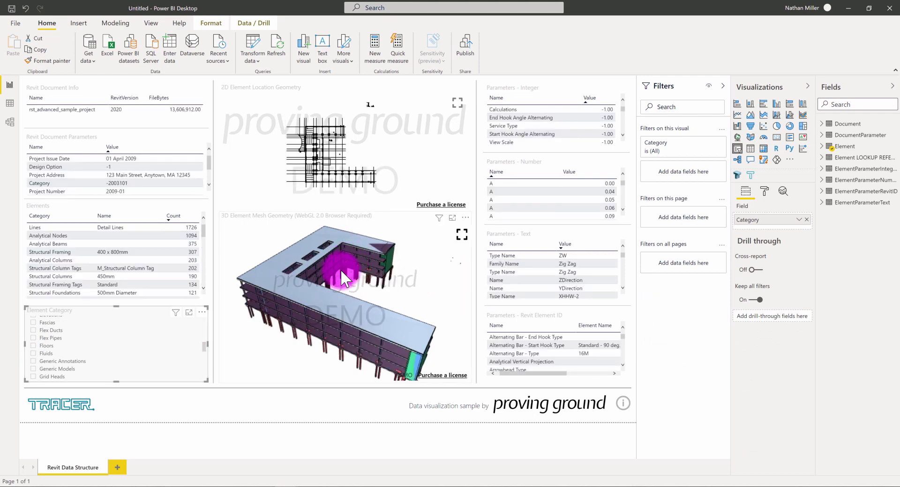
mouse_move(322, 296)
mouse_down()
mouse_move(336, 280)
mouse_move(302, 299)
mouse_move(313, 298)
mouse_up()
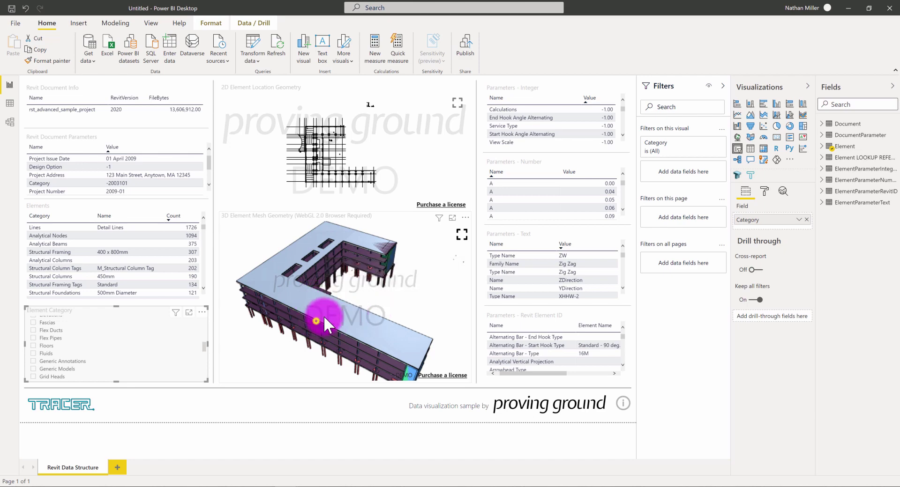
drag(327, 317, 361, 336)
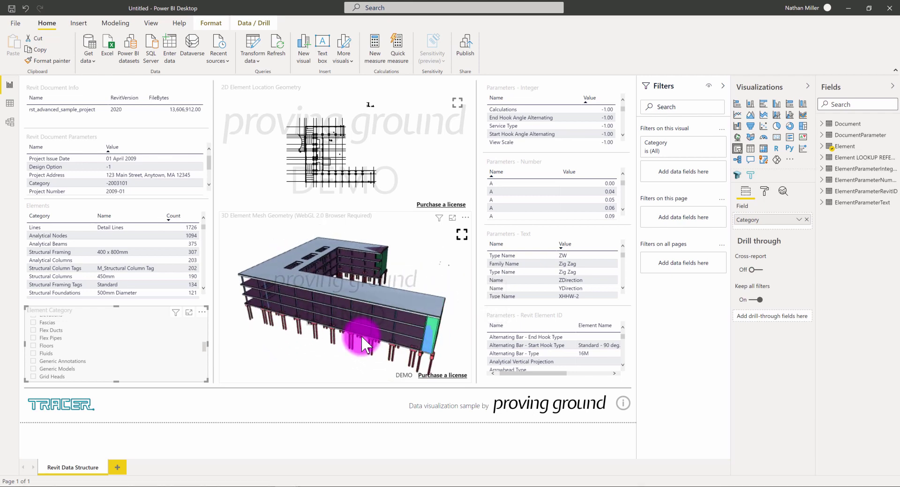